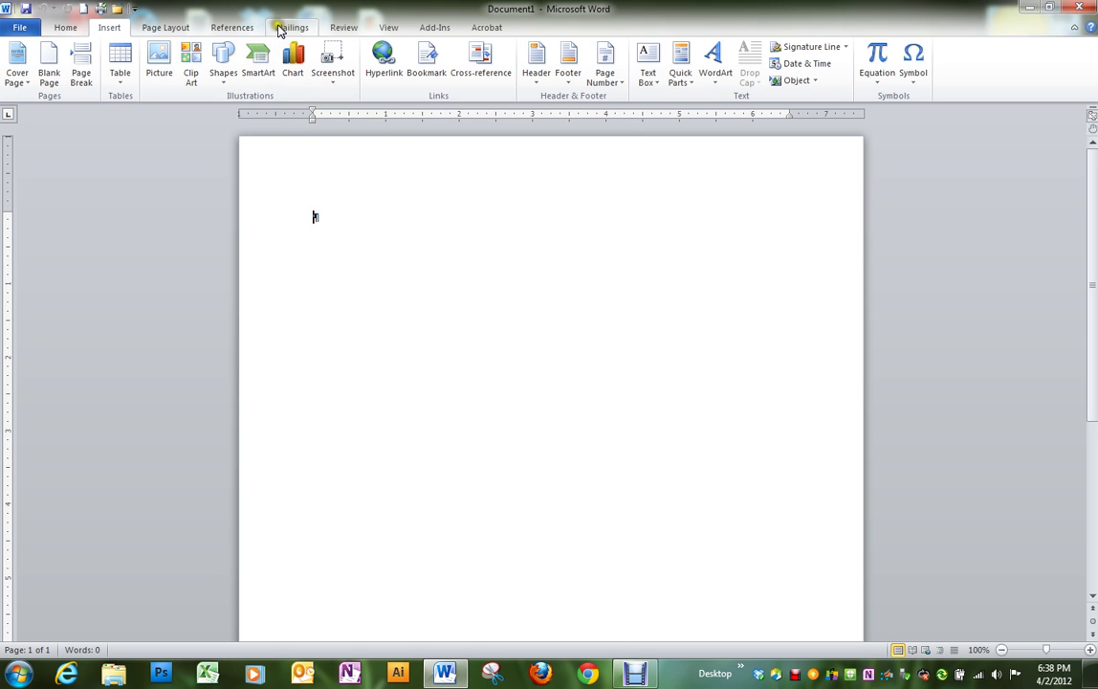
- On the Mailings tab, show the Start Mail Merge options
{"action": "left_click", "coordinate": [279, 31]}
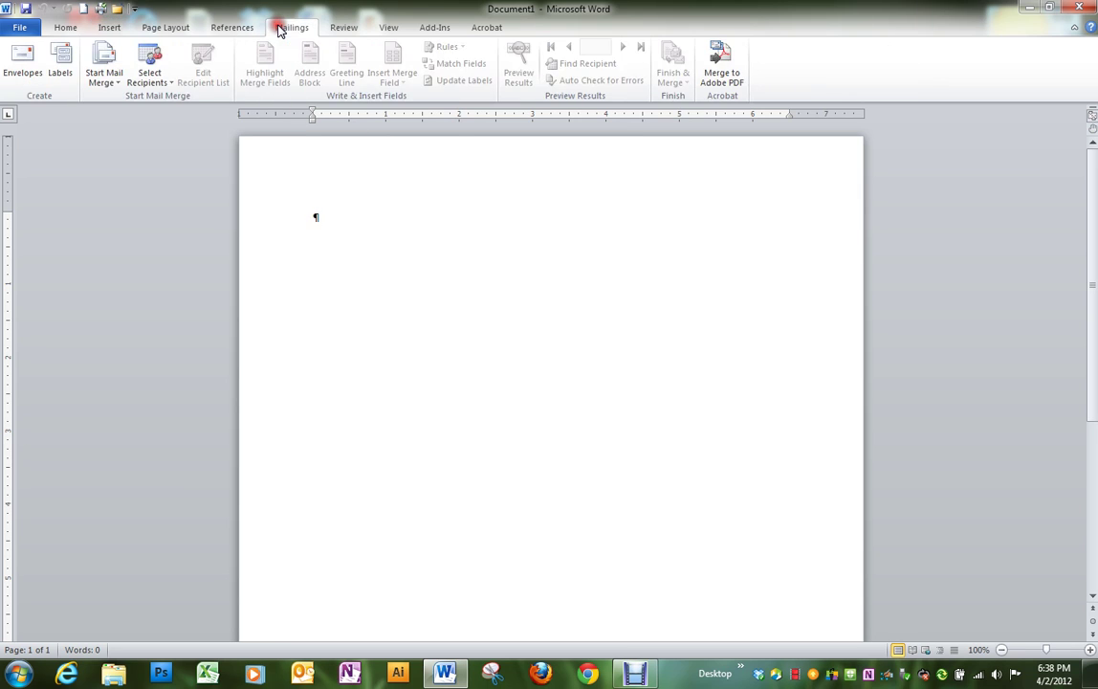
{"action": "left_click", "coordinate": [116, 89]}
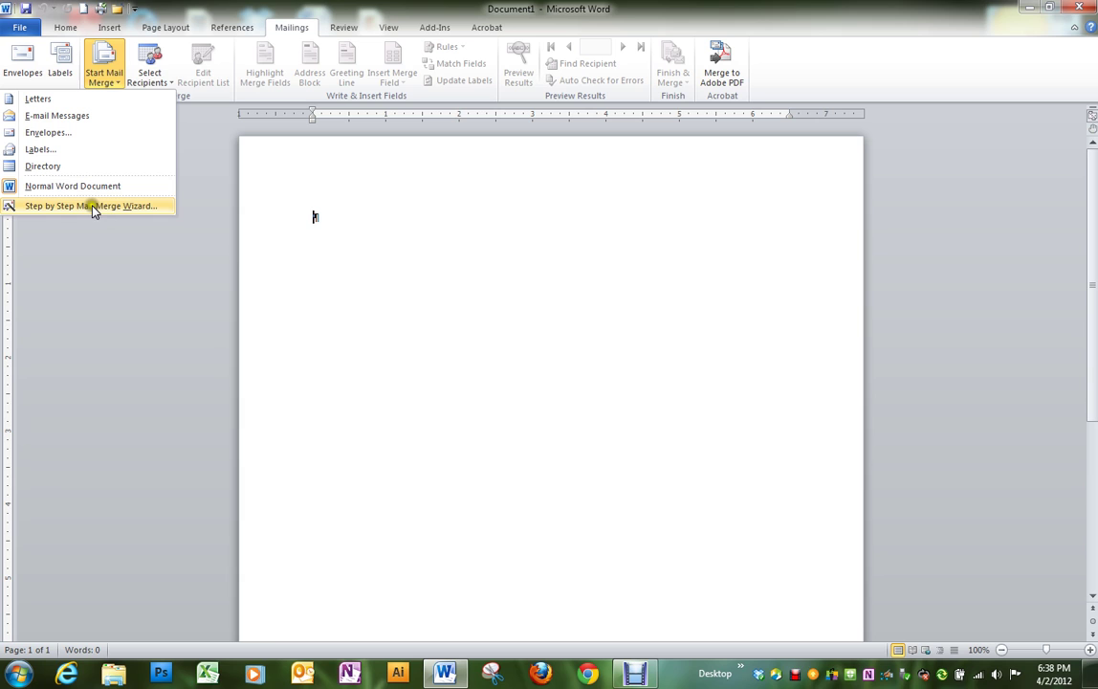
- Launch the Step by Step Mail Merge Wizard for letters, starting from a template
{"action": "left_click", "coordinate": [156, 208]}
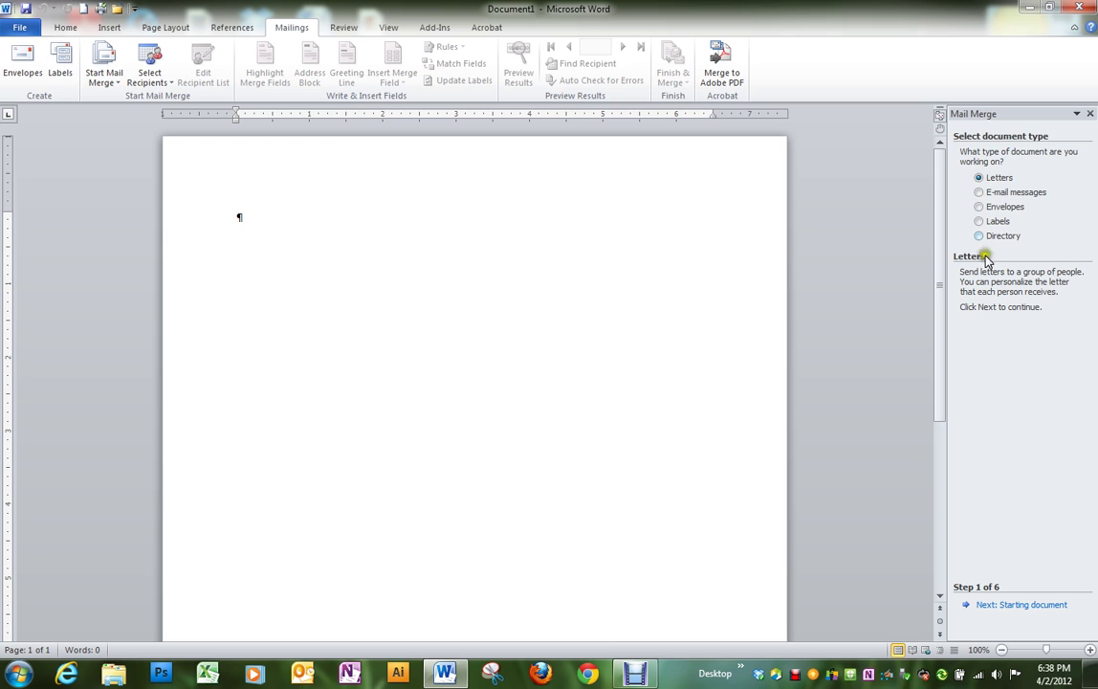
{"action": "left_click", "coordinate": [1024, 606]}
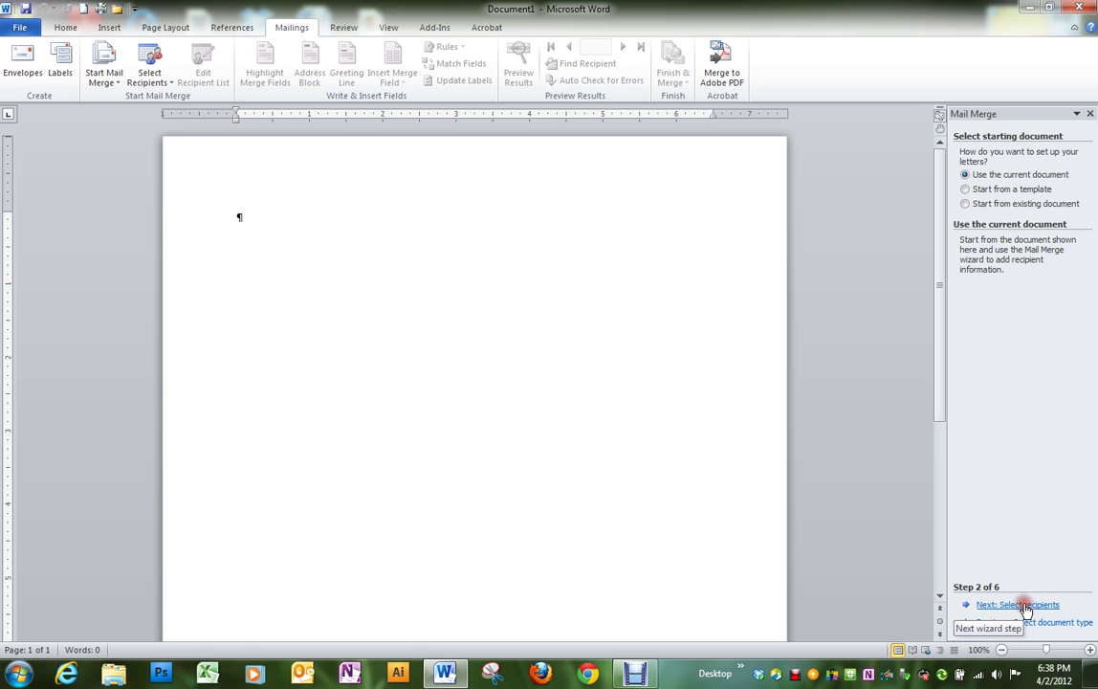
{"action": "left_click", "coordinate": [965, 189]}
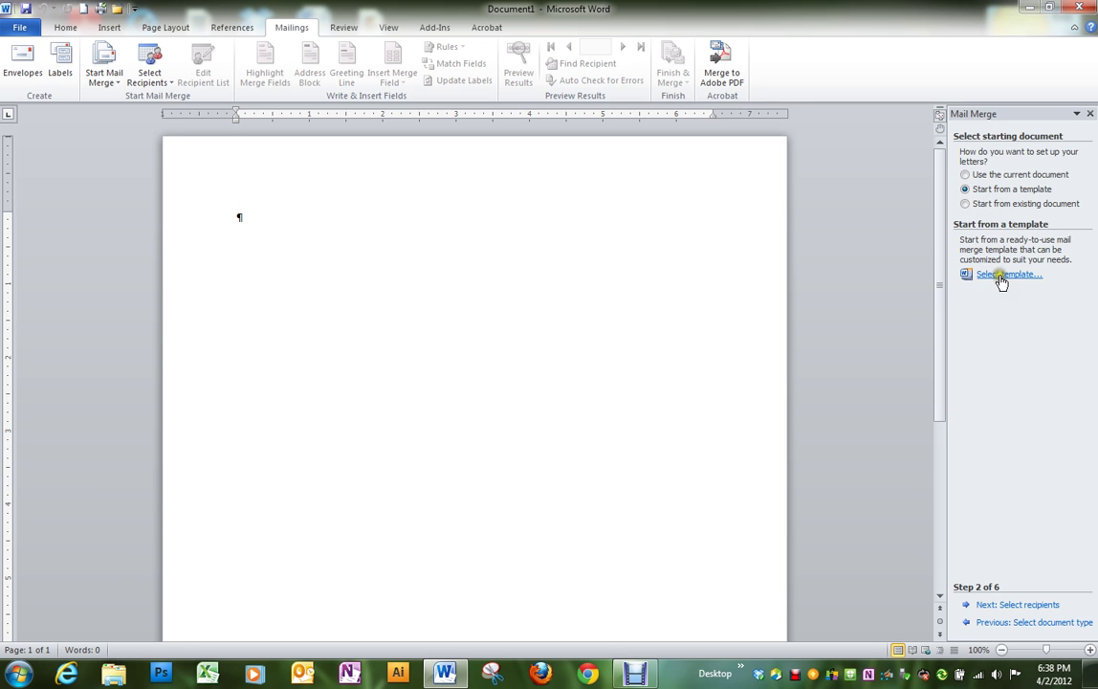
- Create the letter from the Equity Merge Letter template in the Letters templates
{"action": "left_click", "coordinate": [1001, 278]}
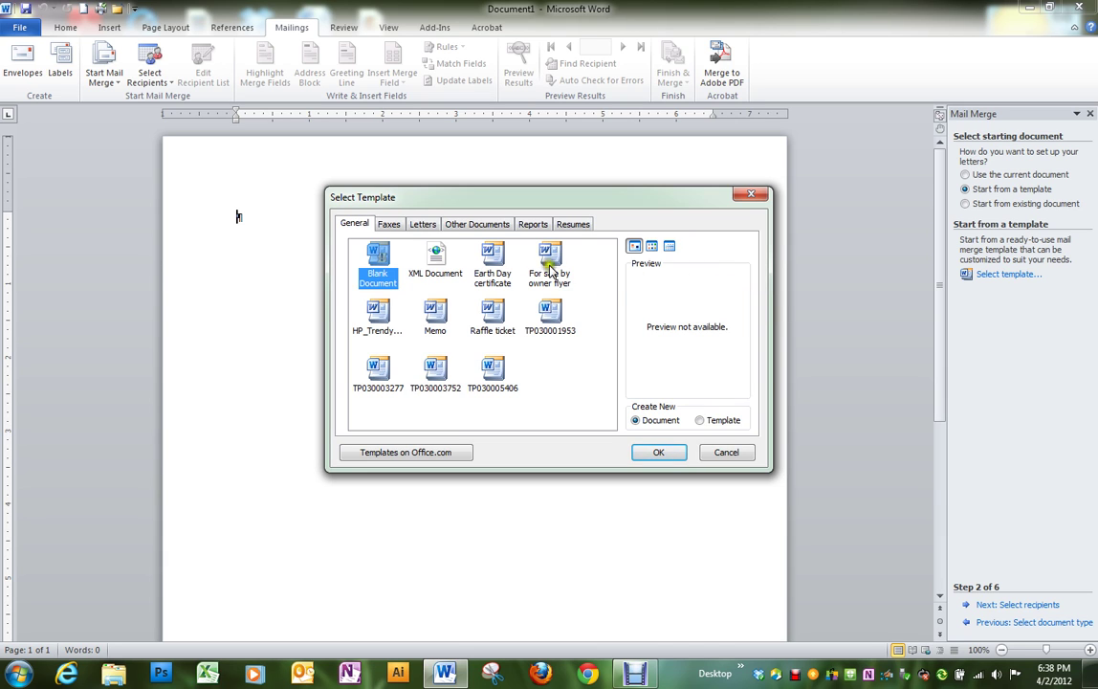
{"action": "left_click", "coordinate": [424, 224]}
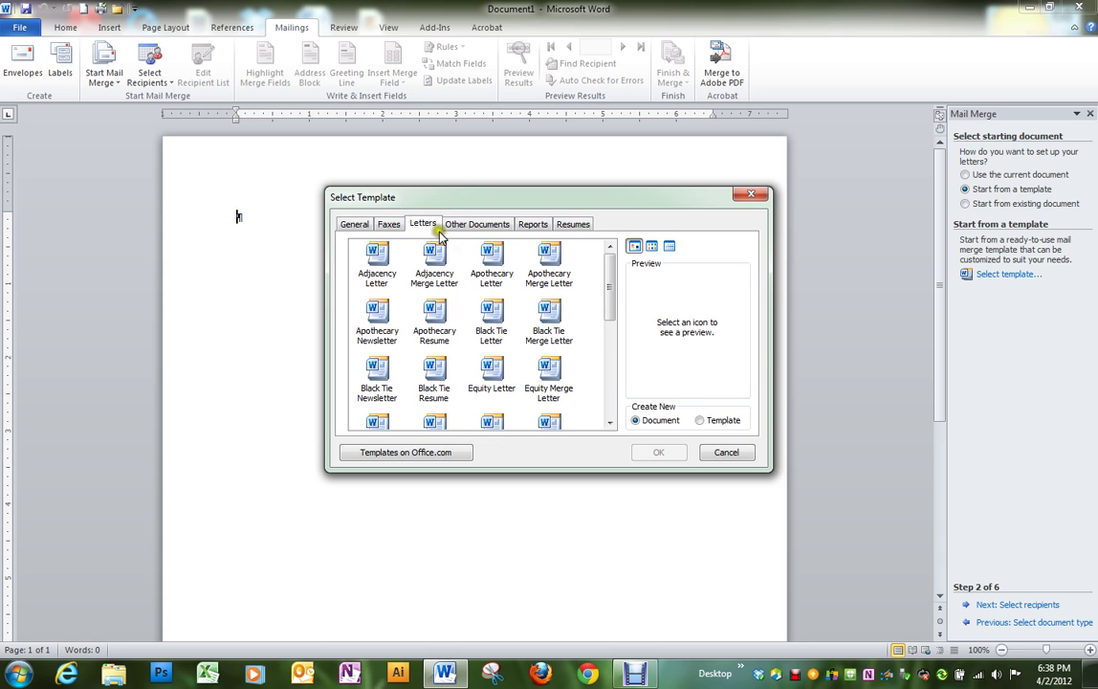
{"action": "left_click", "coordinate": [551, 375]}
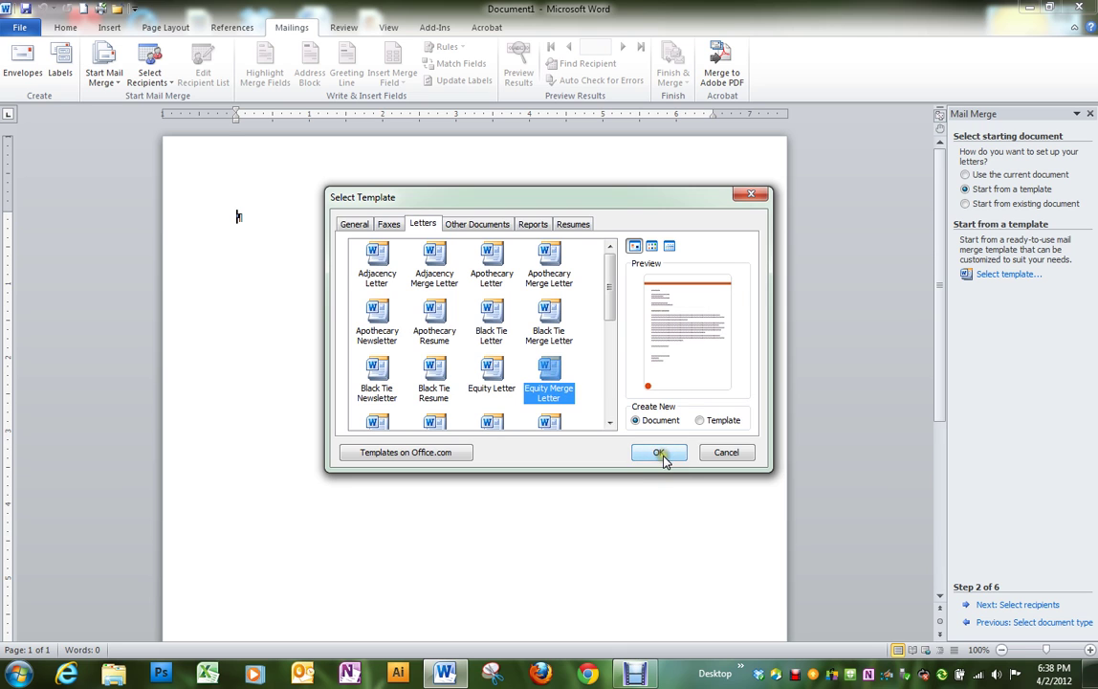
{"action": "left_click", "coordinate": [659, 452]}
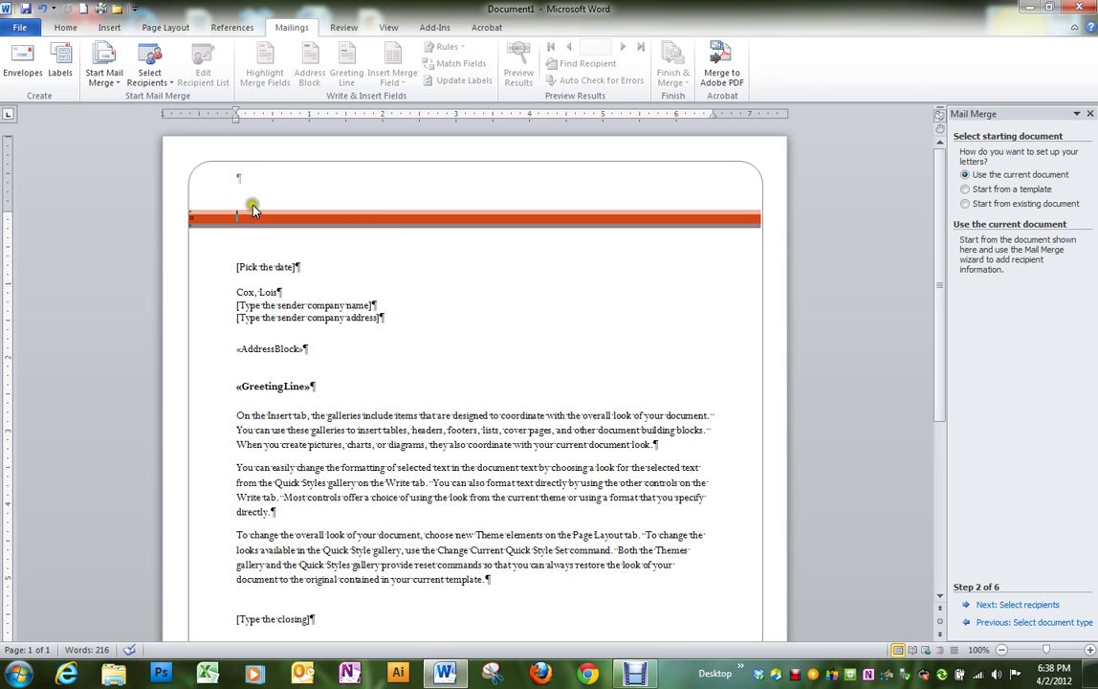
- Insert a new drawing canvas into the letter and widen it to the right
{"action": "left_click", "coordinate": [67, 28]}
{"action": "left_click", "coordinate": [103, 29]}
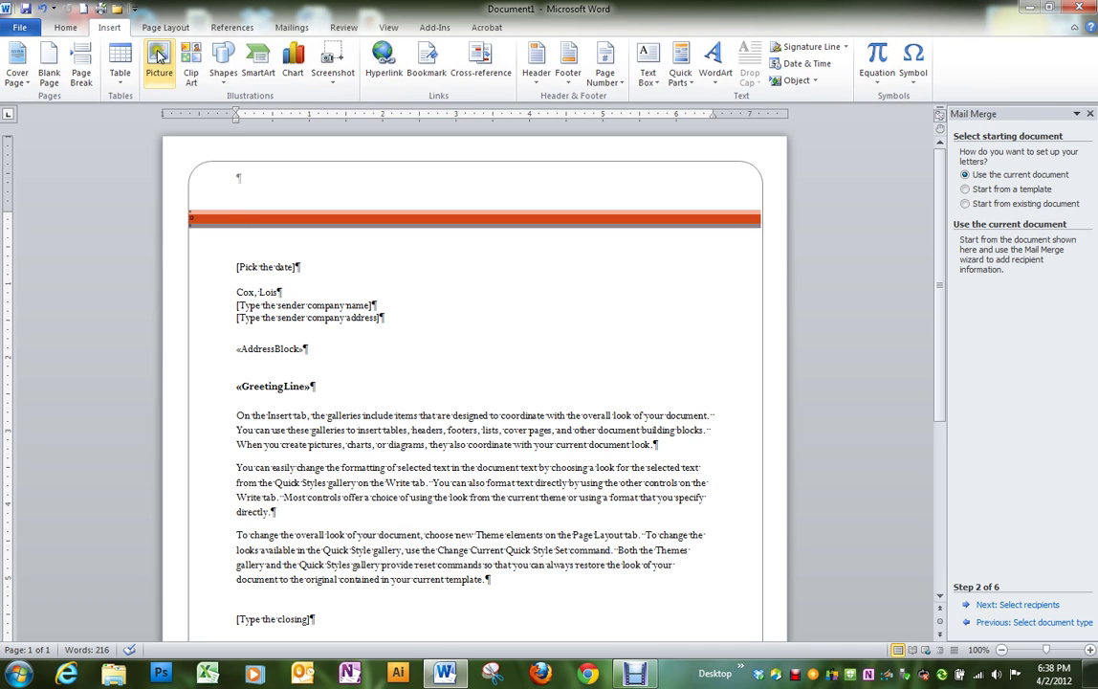
{"action": "left_click", "coordinate": [220, 84]}
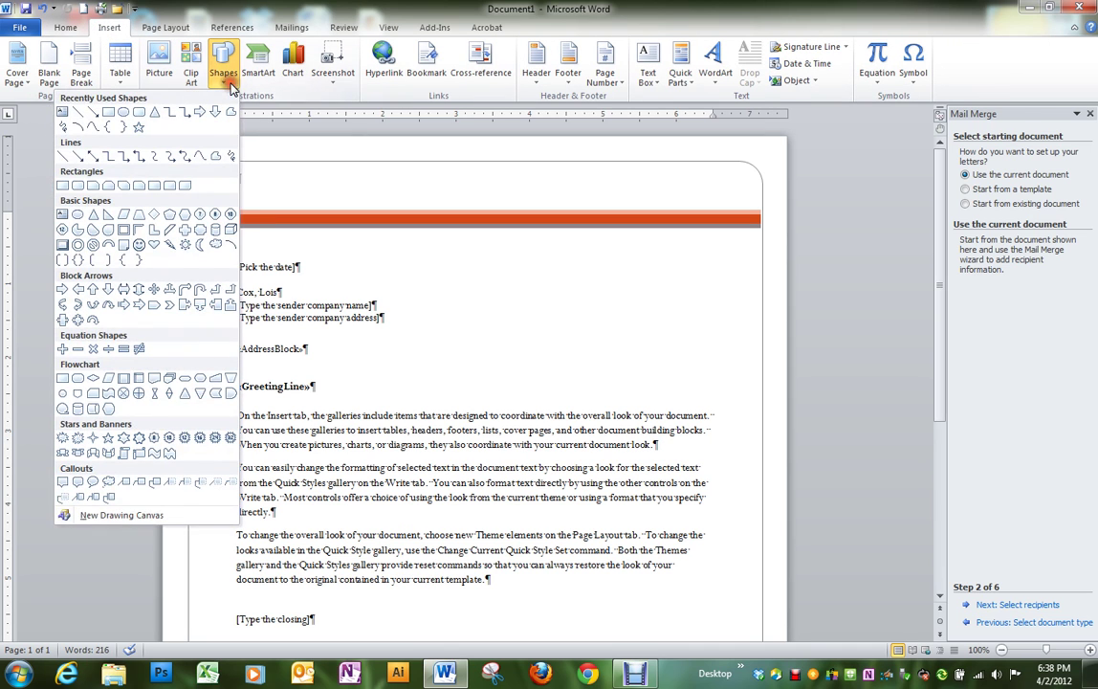
{"action": "left_click", "coordinate": [148, 516]}
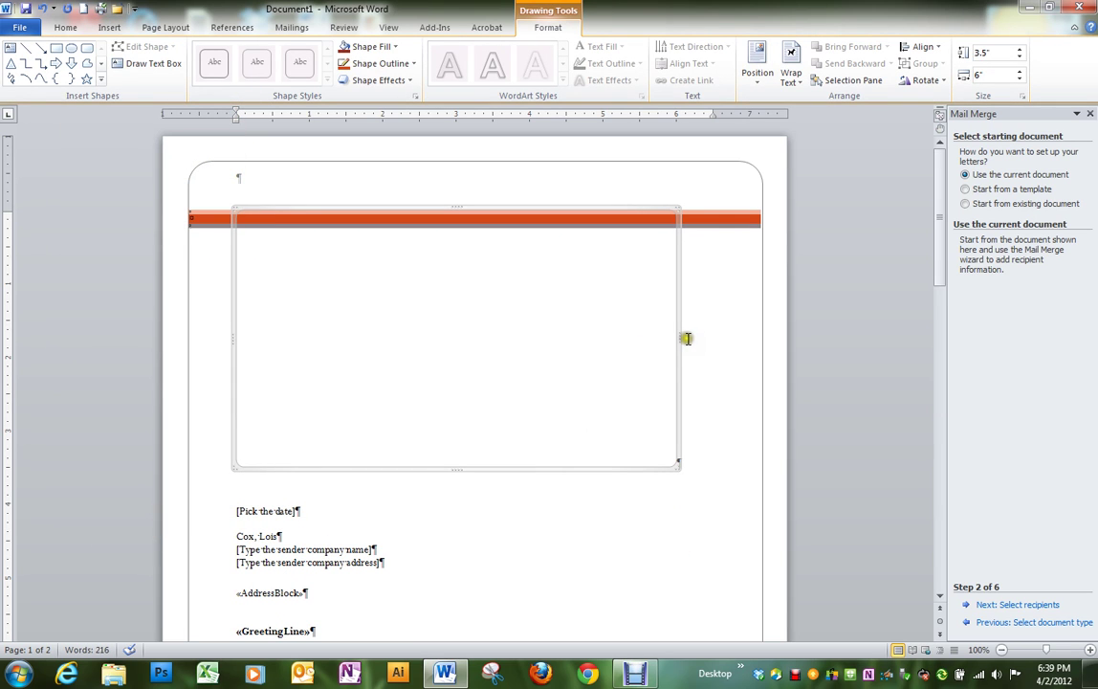
{"action": "left_click_drag", "start_coordinate": [677, 337], "coordinate": [724, 336]}
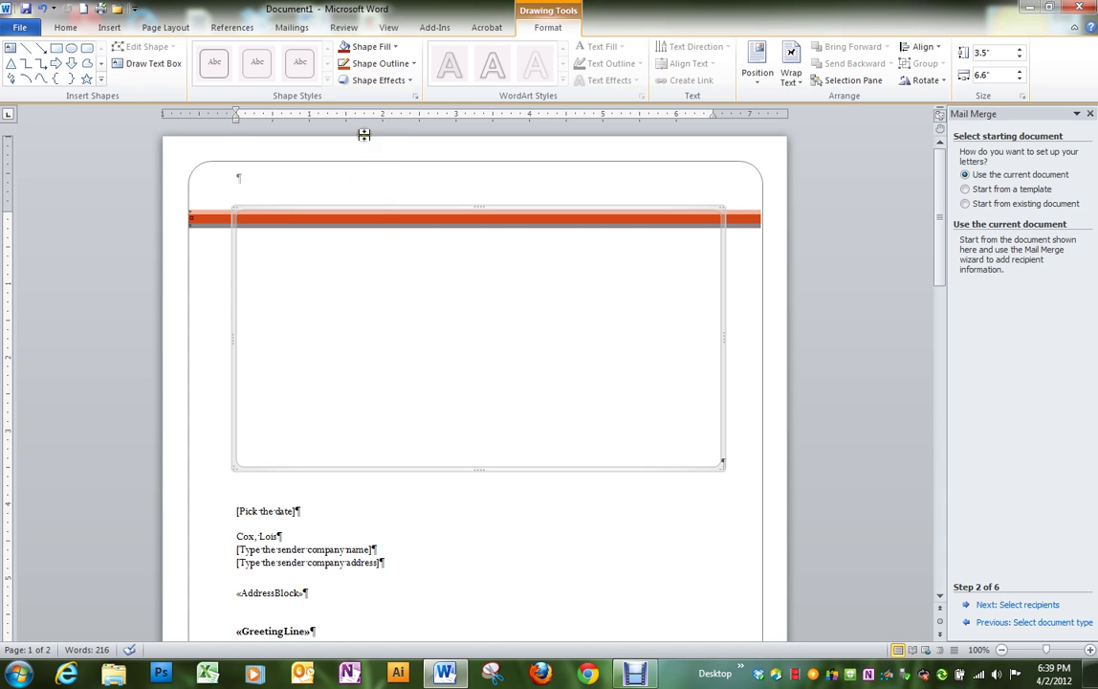
- Draw a wide diamond in the canvas and position it near the top centre
{"action": "left_click", "coordinate": [108, 27]}
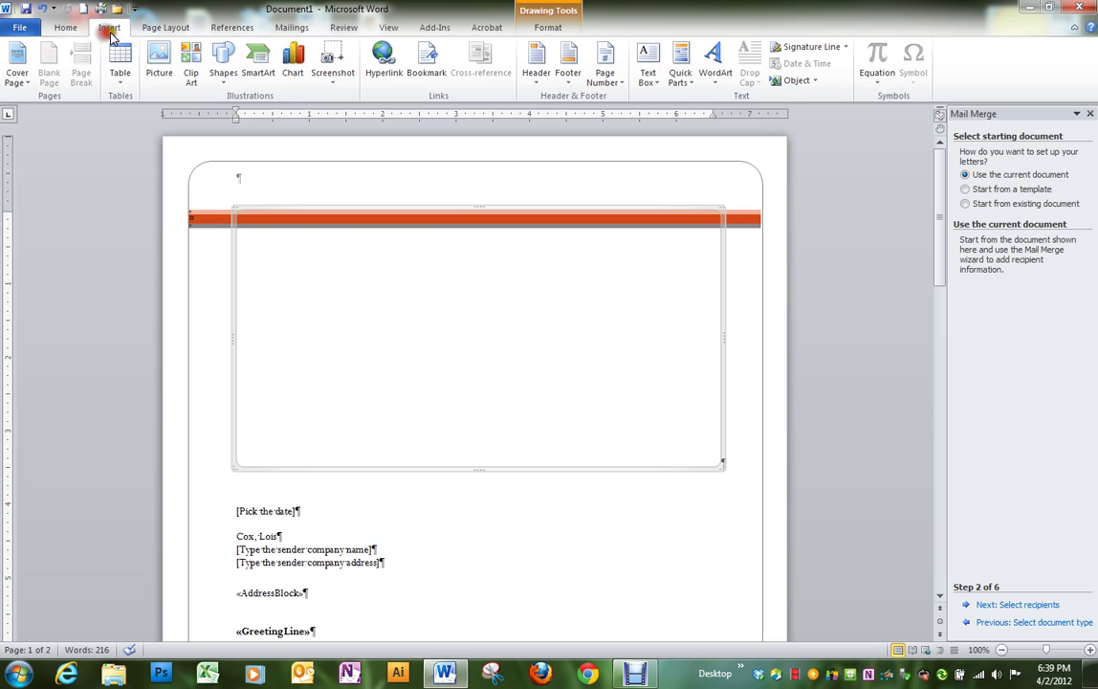
{"action": "left_click", "coordinate": [219, 76]}
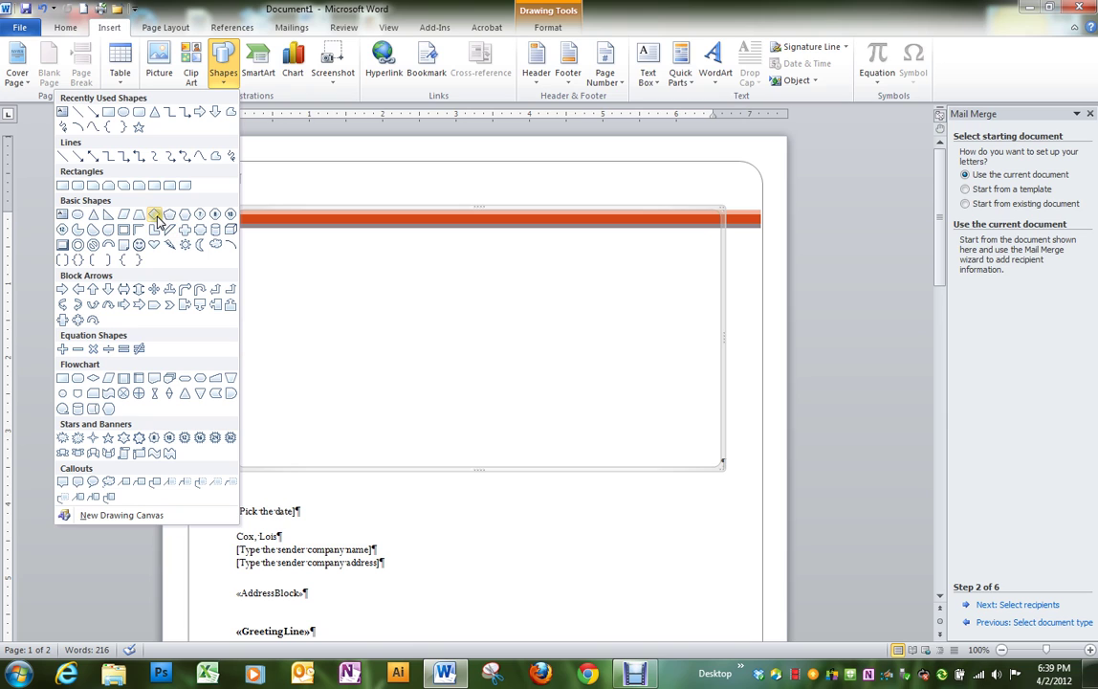
{"action": "left_click", "coordinate": [157, 216]}
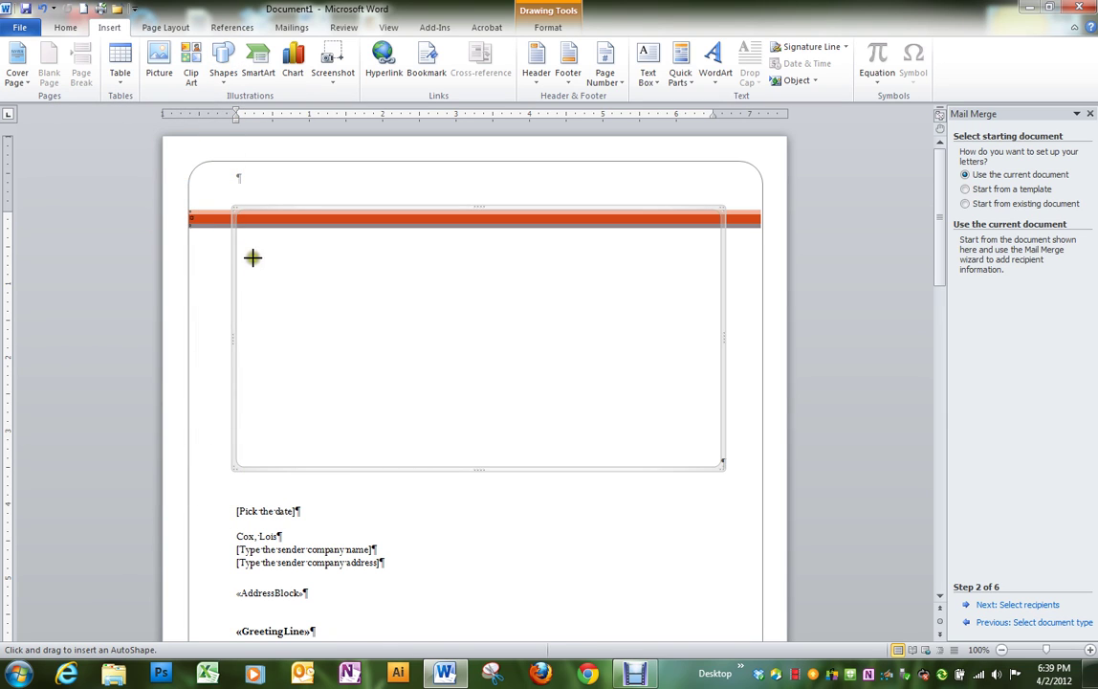
{"action": "left_click_drag", "start_coordinate": [251, 254], "coordinate": [568, 324]}
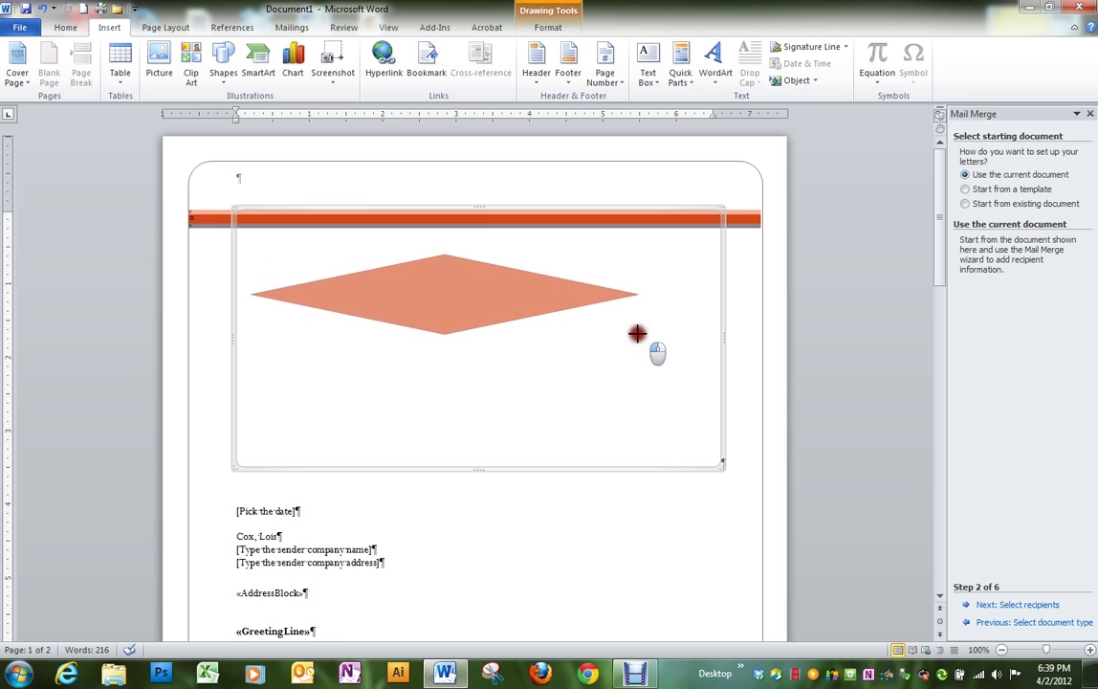
{"action": "mouse_move", "coordinate": [568, 323]}
{"action": "left_mouse_down"}
{"action": "mouse_move", "coordinate": [702, 329]}
{"action": "mouse_move", "coordinate": [690, 330]}
{"action": "left_mouse_up"}
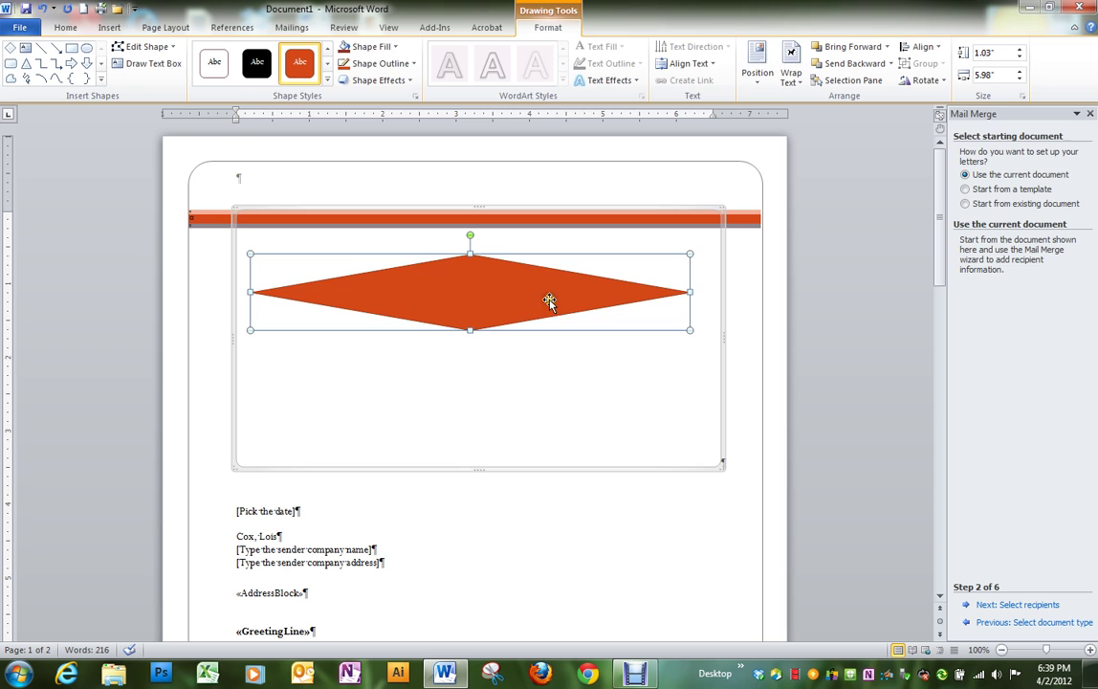
{"action": "left_click_drag", "start_coordinate": [518, 295], "coordinate": [531, 281]}
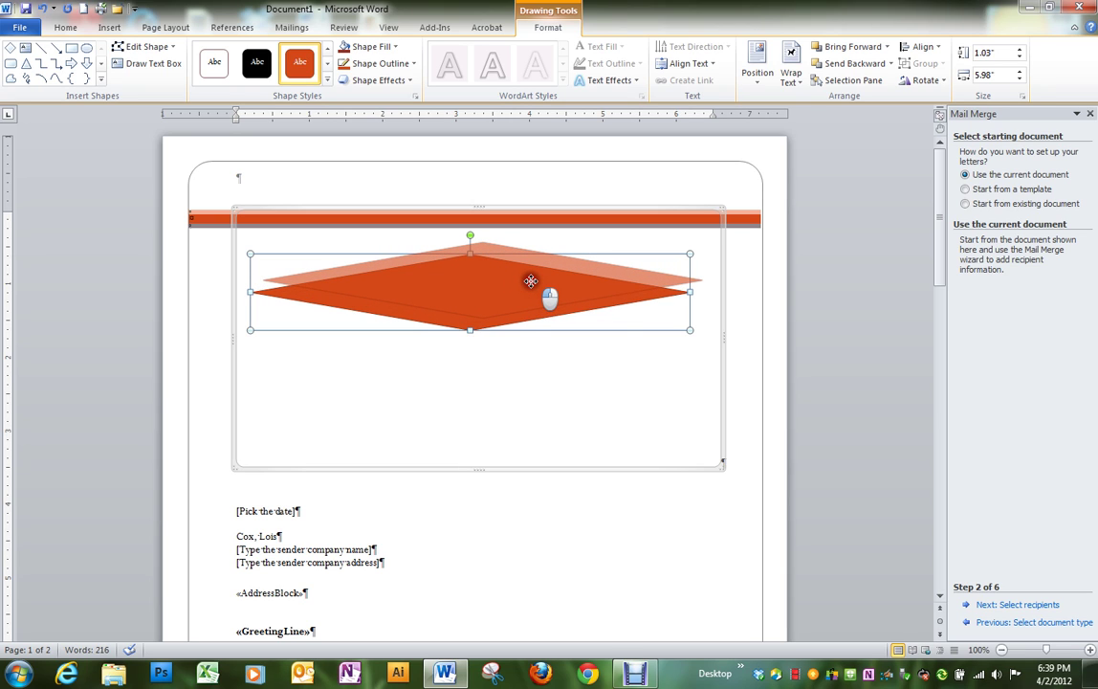
{"action": "left_click_drag", "start_coordinate": [530, 281], "coordinate": [531, 281]}
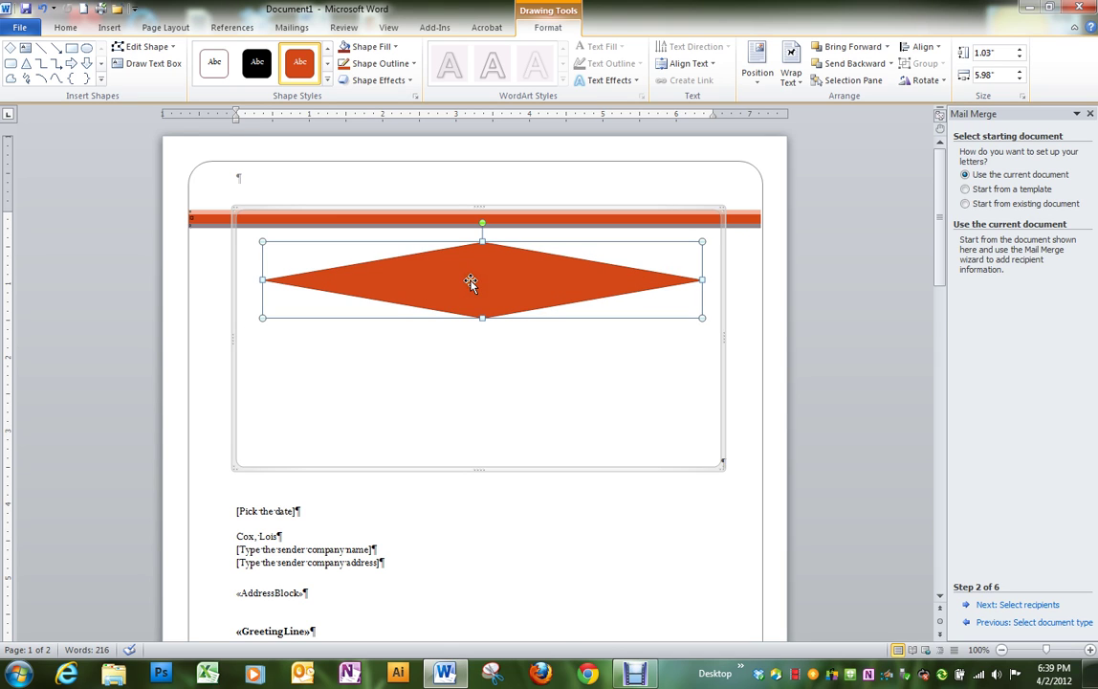
- Style the diamond Subtle Effect - Brown, Accent 3 and add the text 'Diamond Eye Care'
{"action": "left_click", "coordinate": [328, 81]}
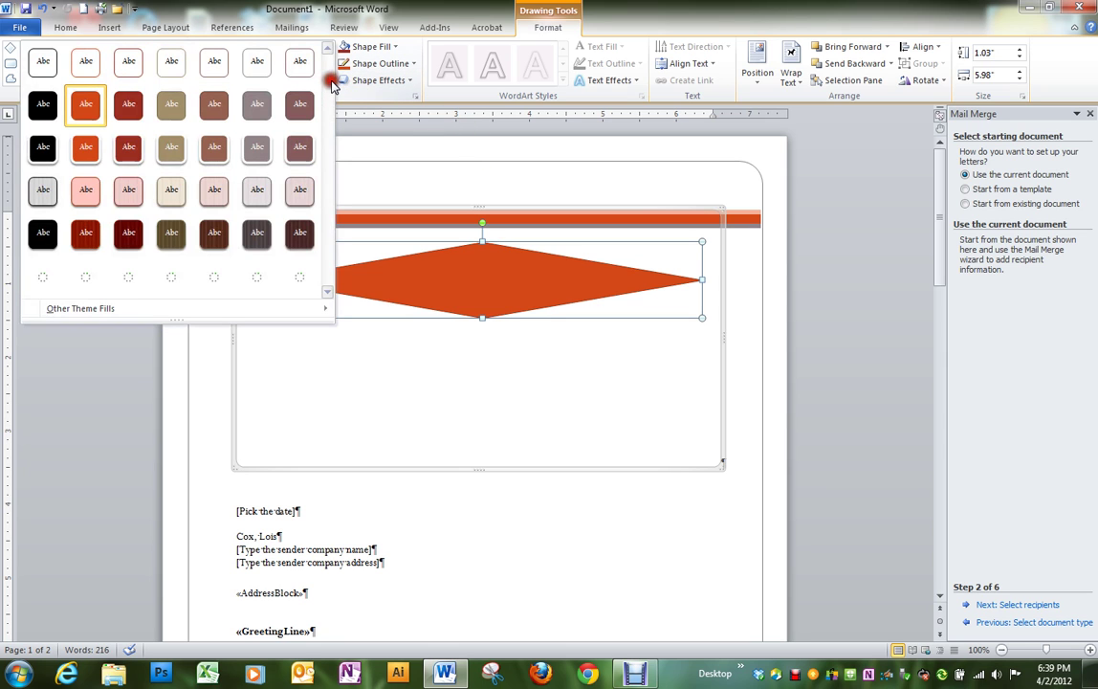
{"action": "left_click", "coordinate": [170, 191]}
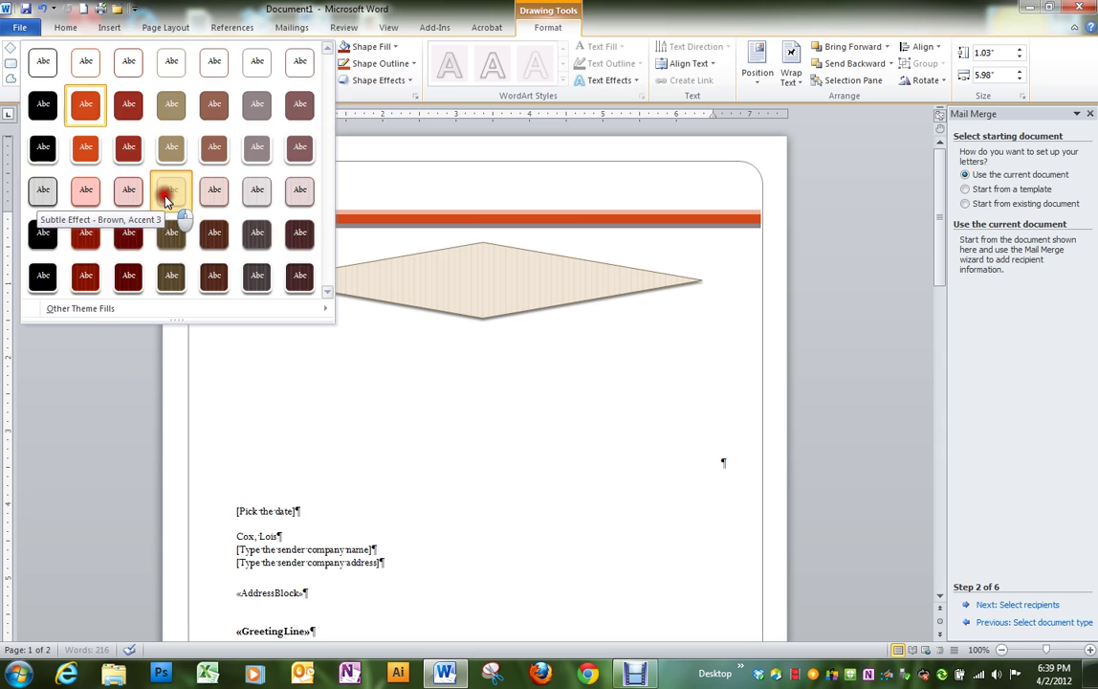
{"action": "right_click", "coordinate": [446, 283]}
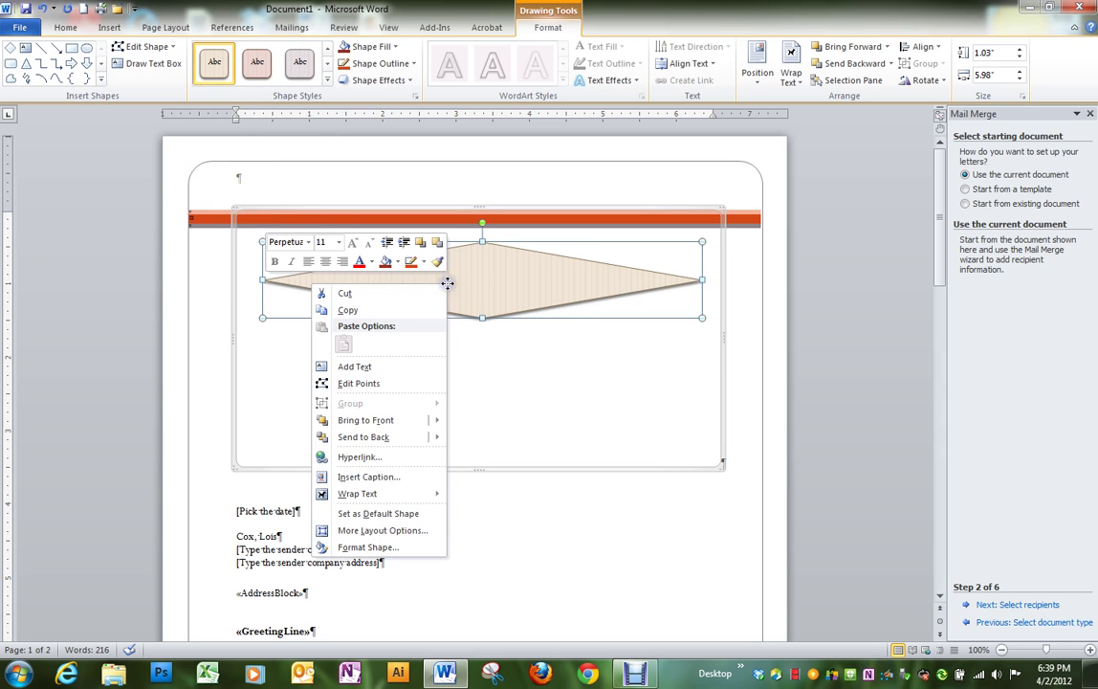
{"action": "left_click", "coordinate": [349, 366]}
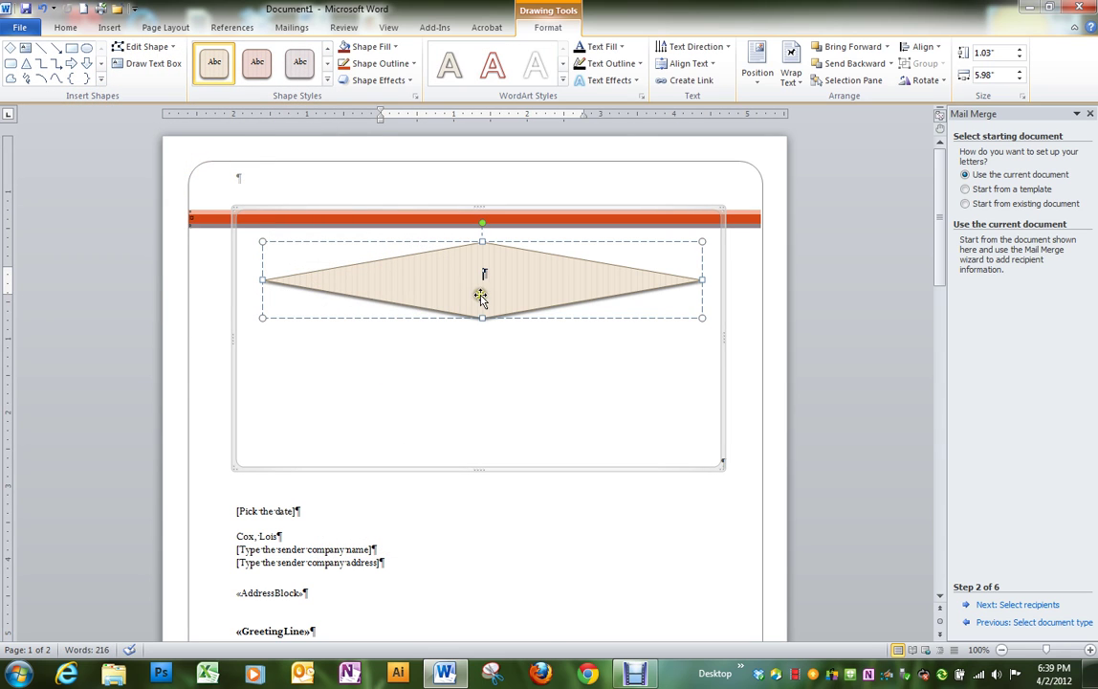
{"action": "type", "text": "Diamond E"}
{"action": "type", "text": "y"}
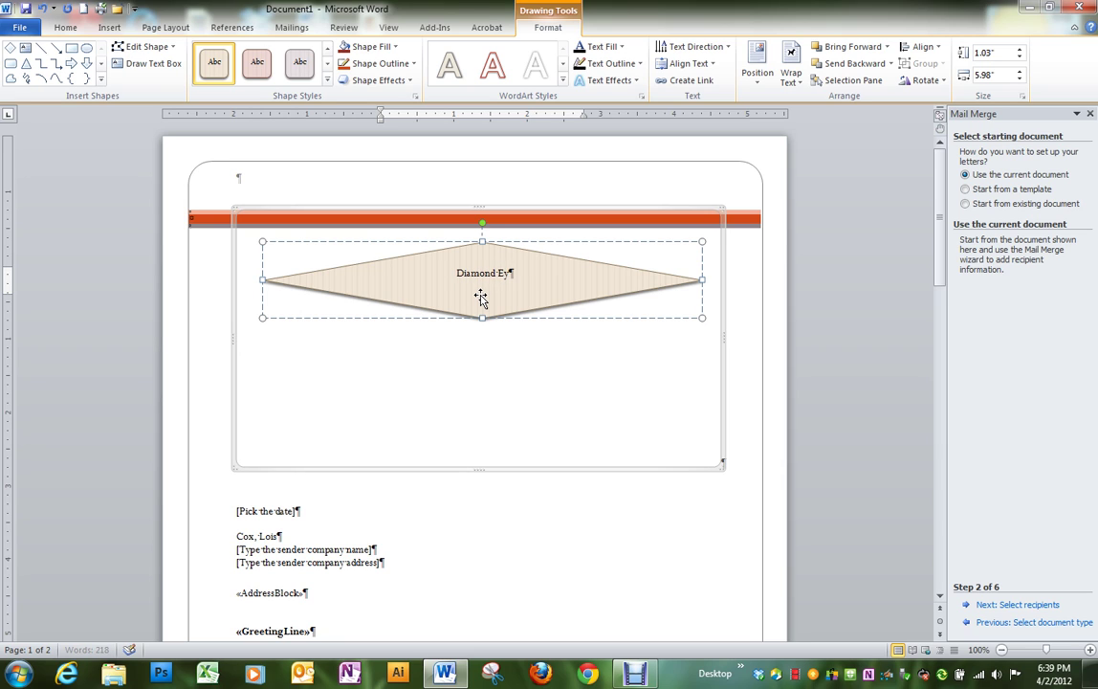
{"action": "type", "text": "e Care"}
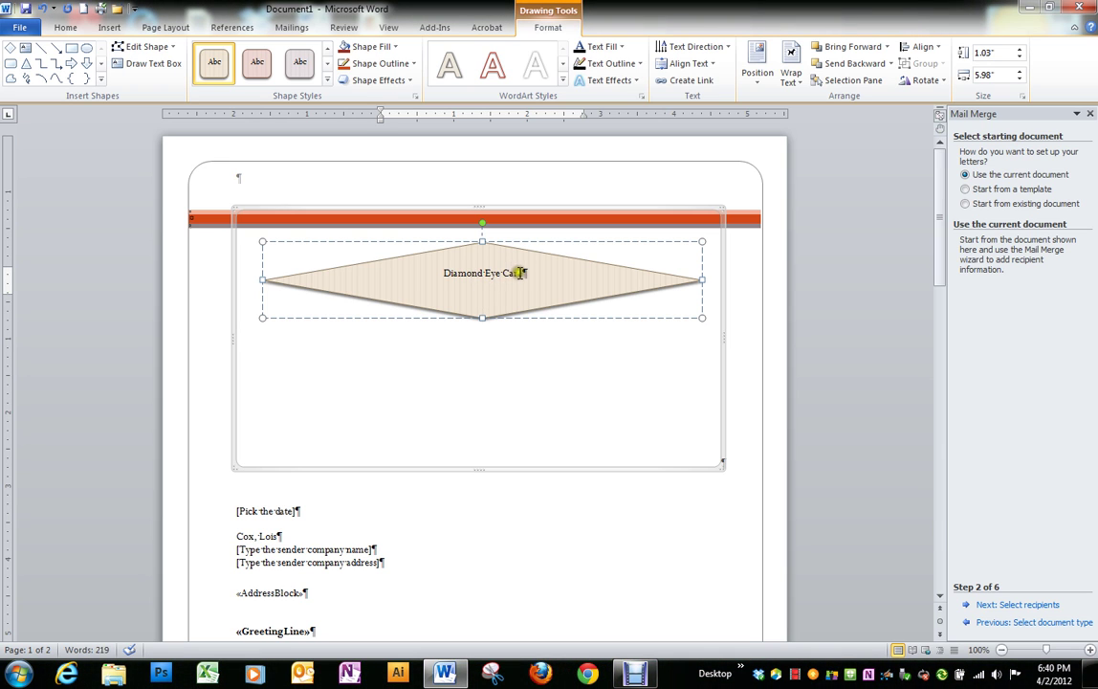
- Format the 'Diamond Eye Care' label as 28-point Impact
{"action": "left_click_drag", "start_coordinate": [526, 274], "coordinate": [448, 275]}
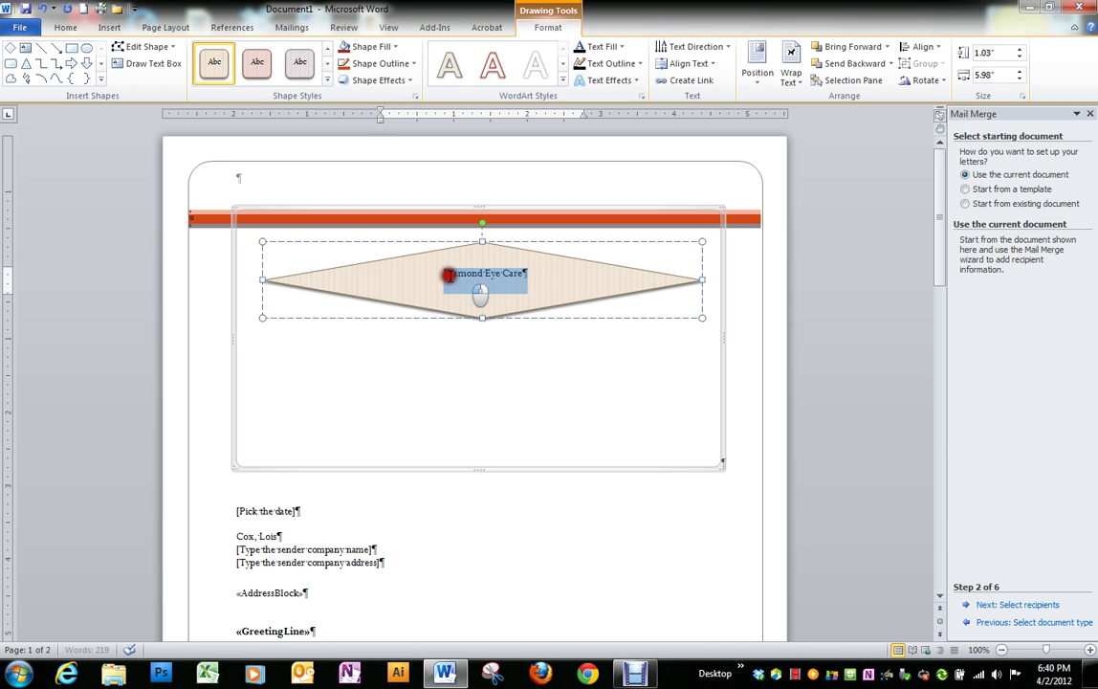
{"action": "left_click", "coordinate": [79, 27]}
{"action": "left_click", "coordinate": [219, 52]}
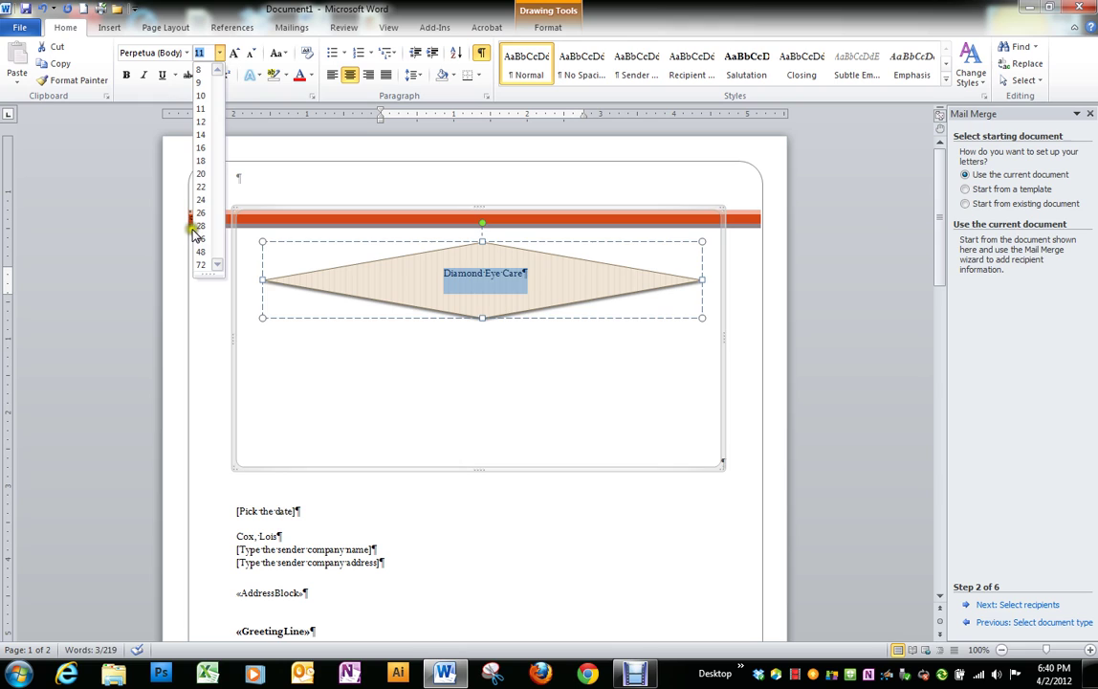
{"action": "left_click", "coordinate": [200, 226]}
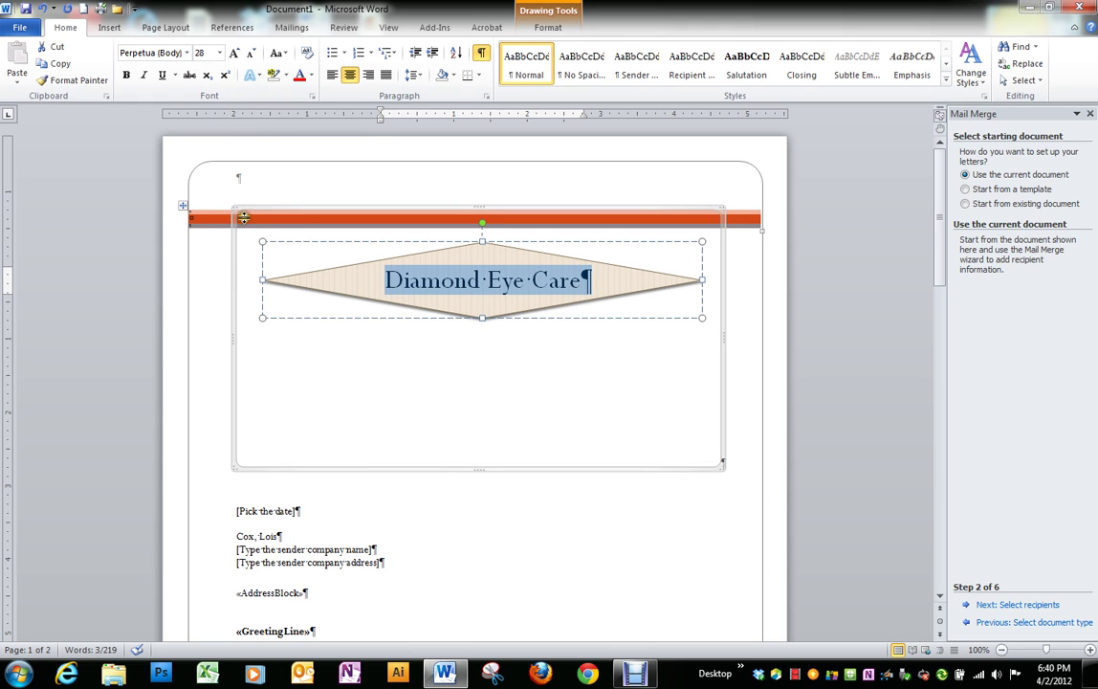
{"action": "left_click", "coordinate": [188, 53]}
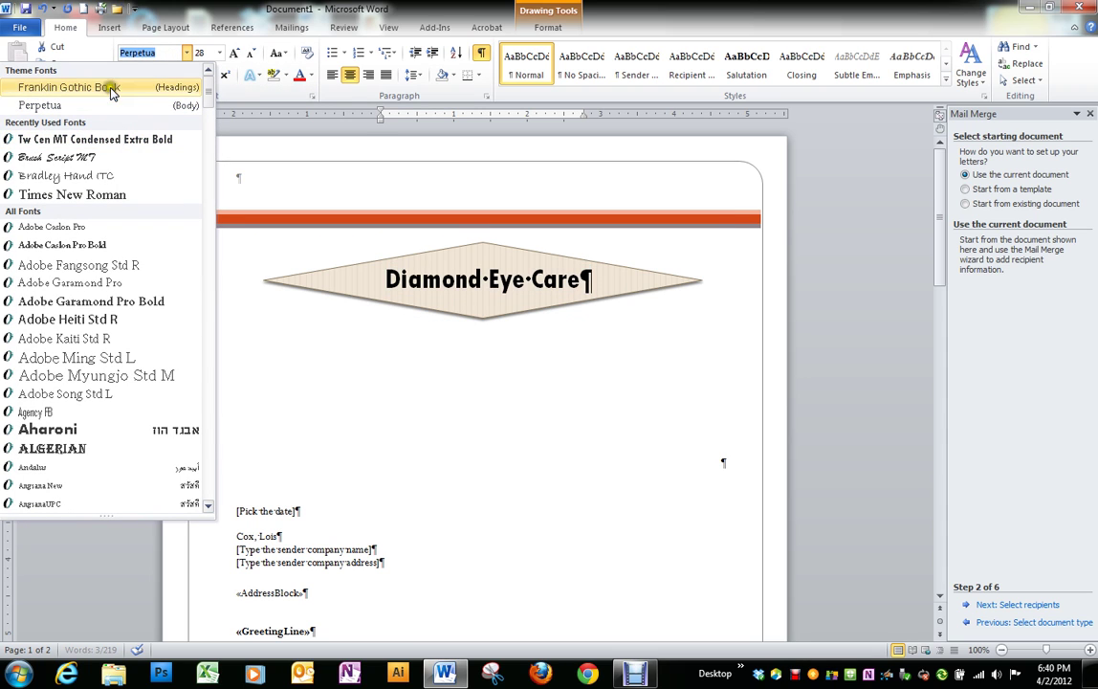
{"action": "scroll", "coordinate": [141, 75], "scroll_direction": "down", "scroll_amount": 15}
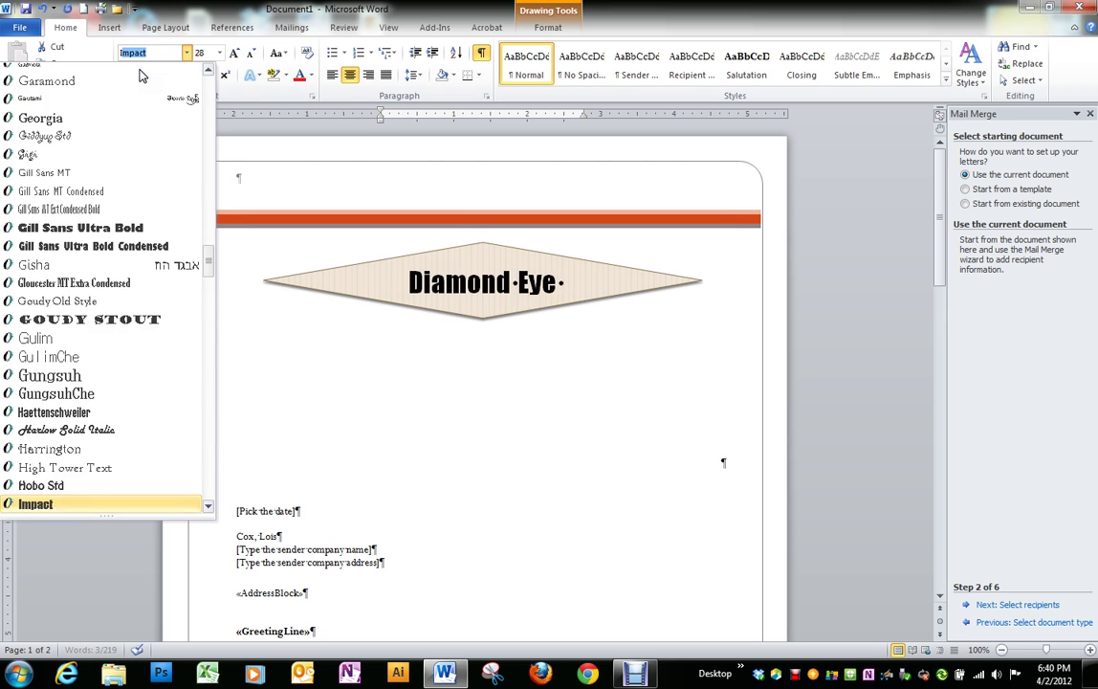
{"action": "left_click", "coordinate": [92, 511]}
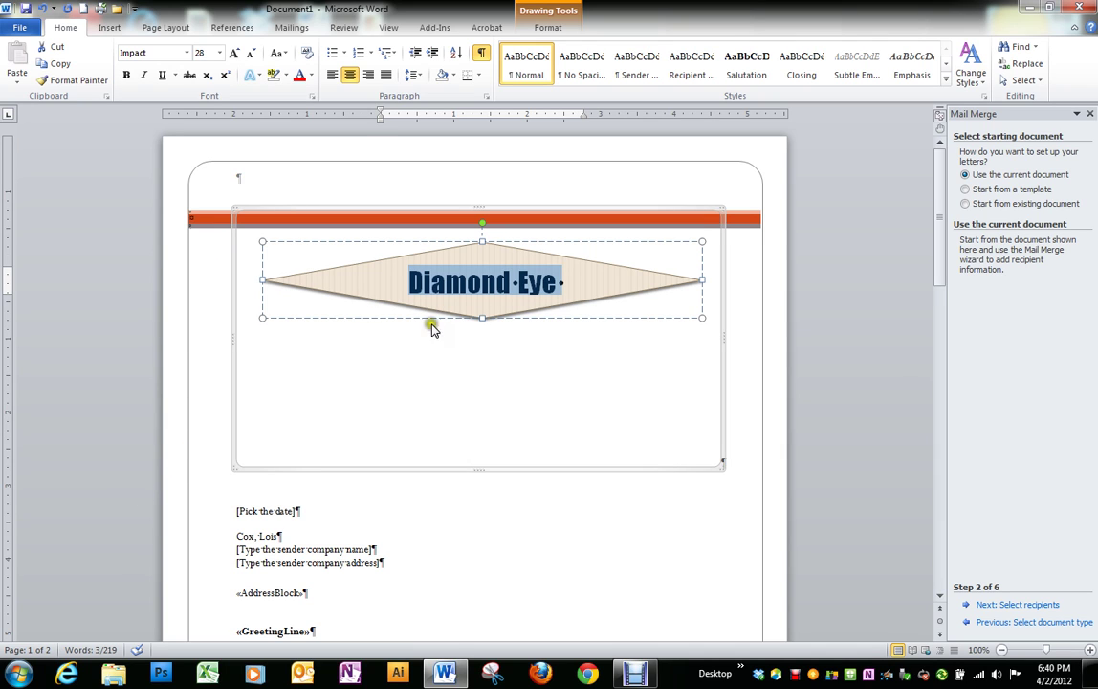
- Stretch the diamond taller and wider on both sides so the label fits
{"action": "left_click_drag", "start_coordinate": [484, 318], "coordinate": [484, 337]}
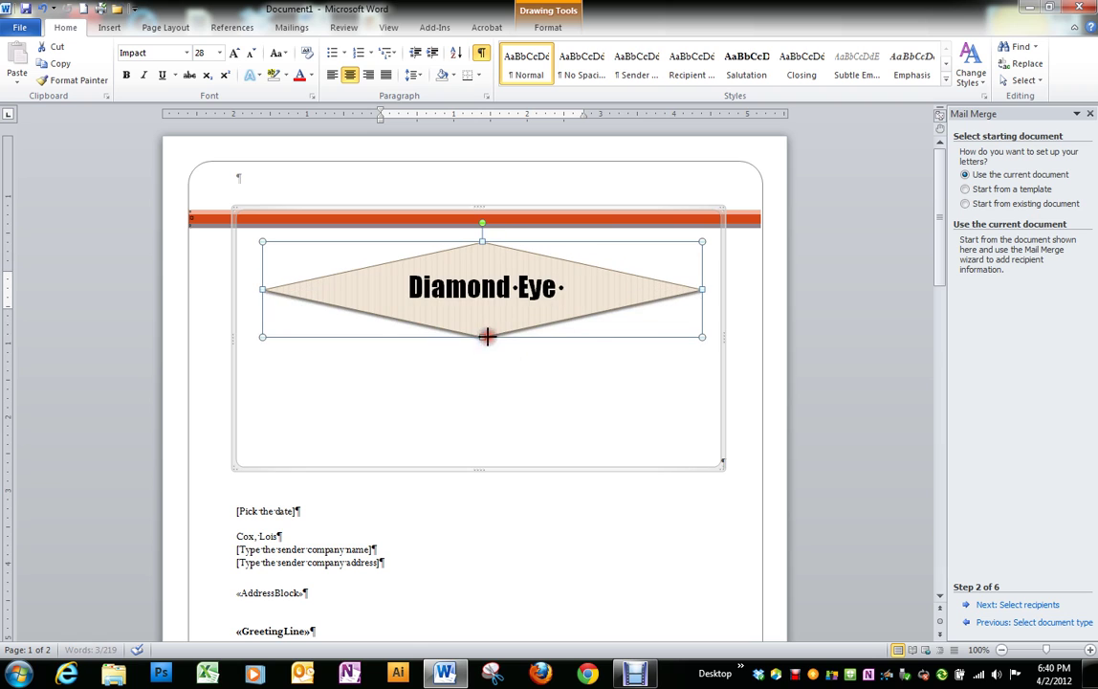
{"action": "left_click_drag", "start_coordinate": [700, 289], "coordinate": [715, 290]}
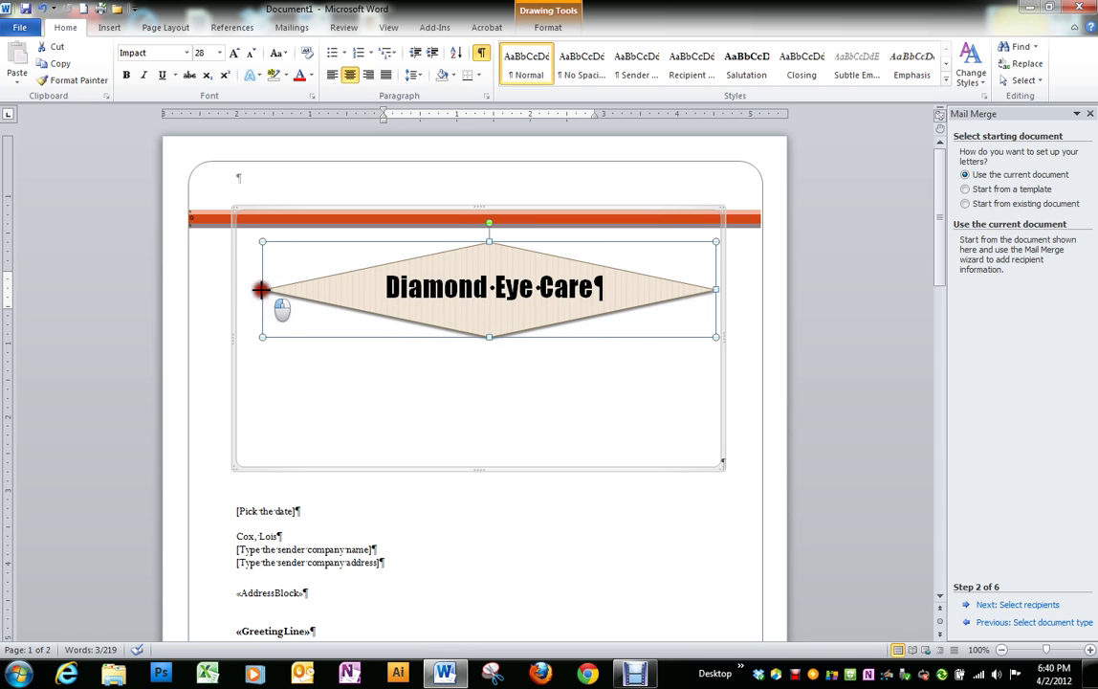
{"action": "left_click_drag", "start_coordinate": [259, 288], "coordinate": [254, 288]}
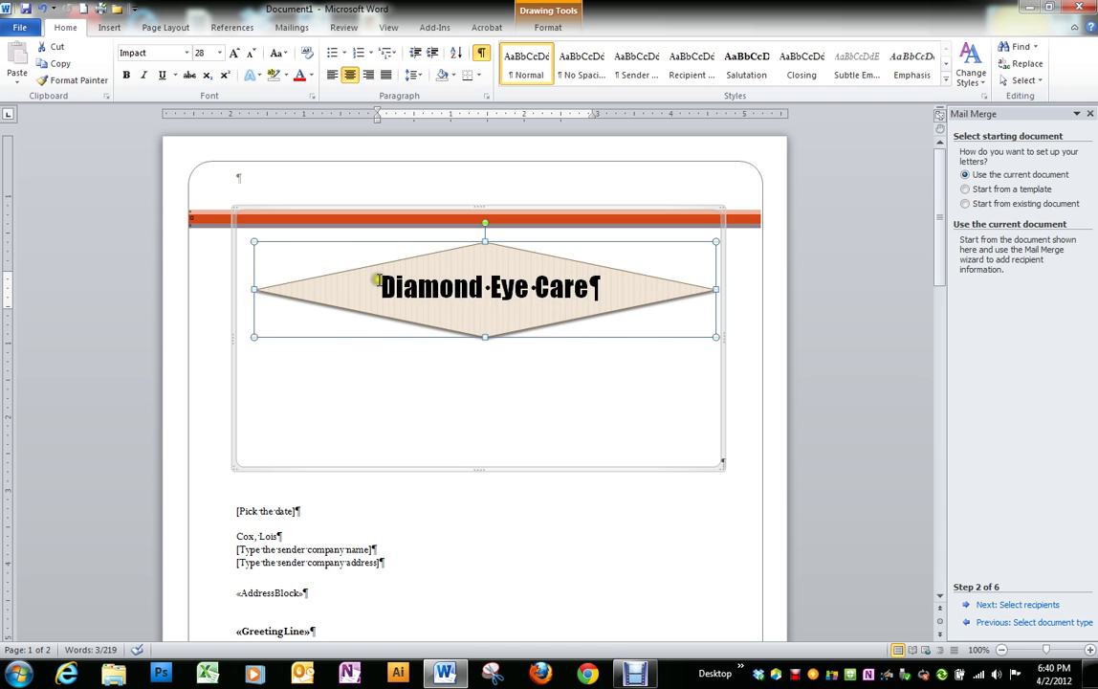
- Colour the 'Diamond Eye Care' text with a brown theme font colour
{"action": "left_click_drag", "start_coordinate": [379, 280], "coordinate": [598, 290]}
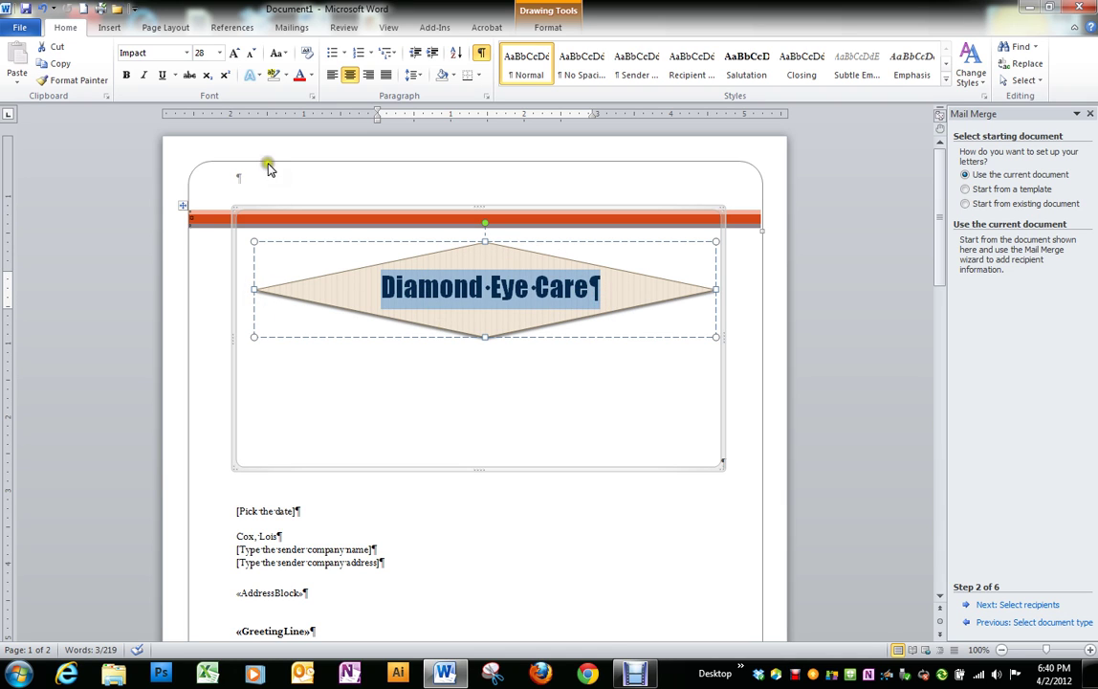
{"action": "left_click", "coordinate": [304, 76]}
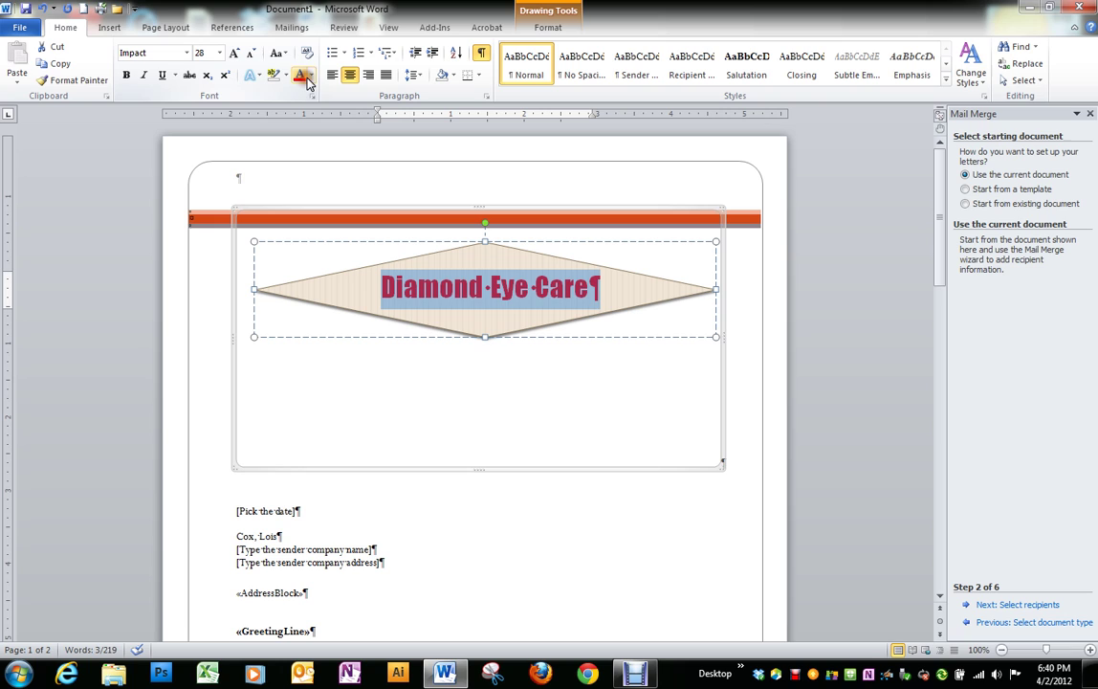
{"action": "left_click", "coordinate": [311, 75]}
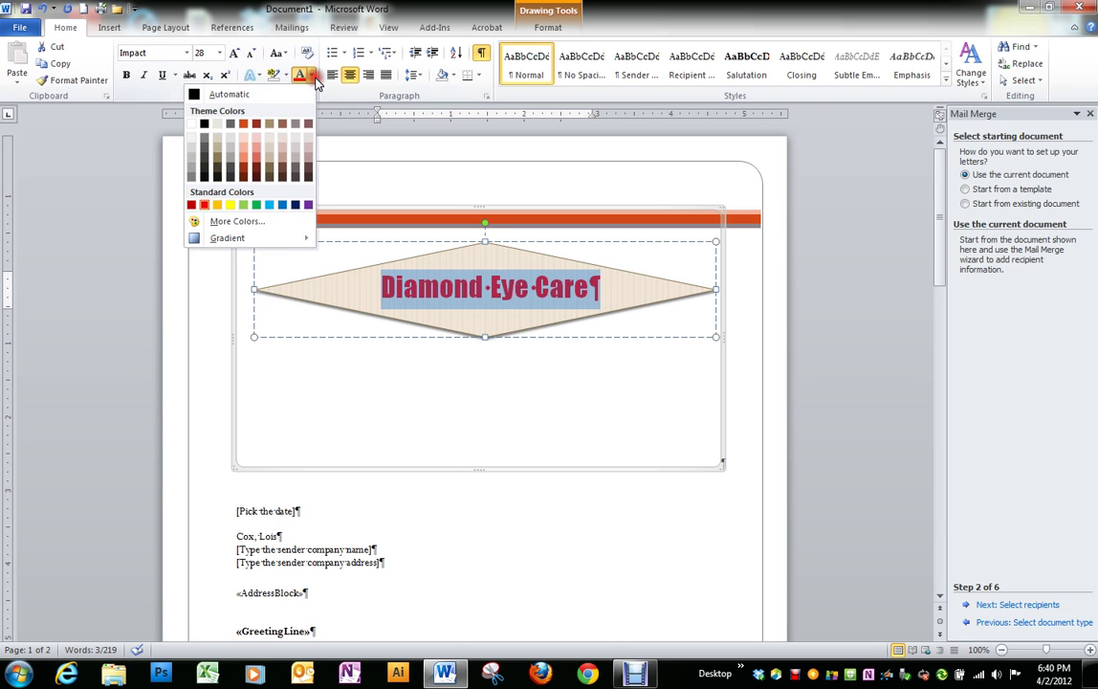
{"action": "left_click", "coordinate": [269, 173]}
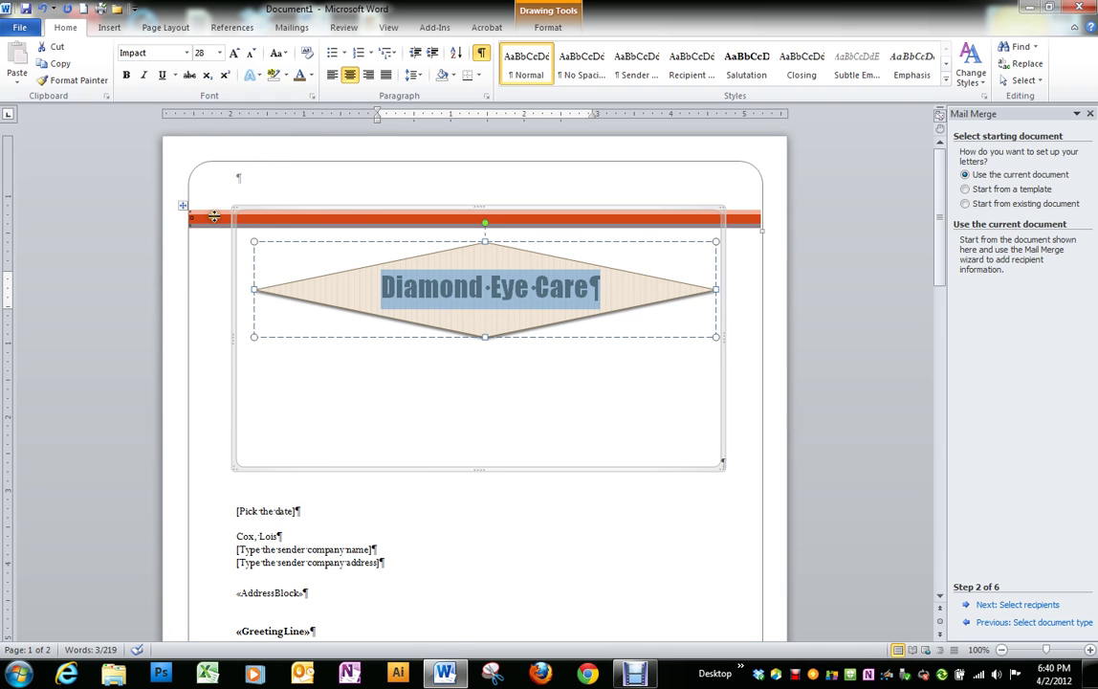
{"action": "left_click", "coordinate": [217, 221]}
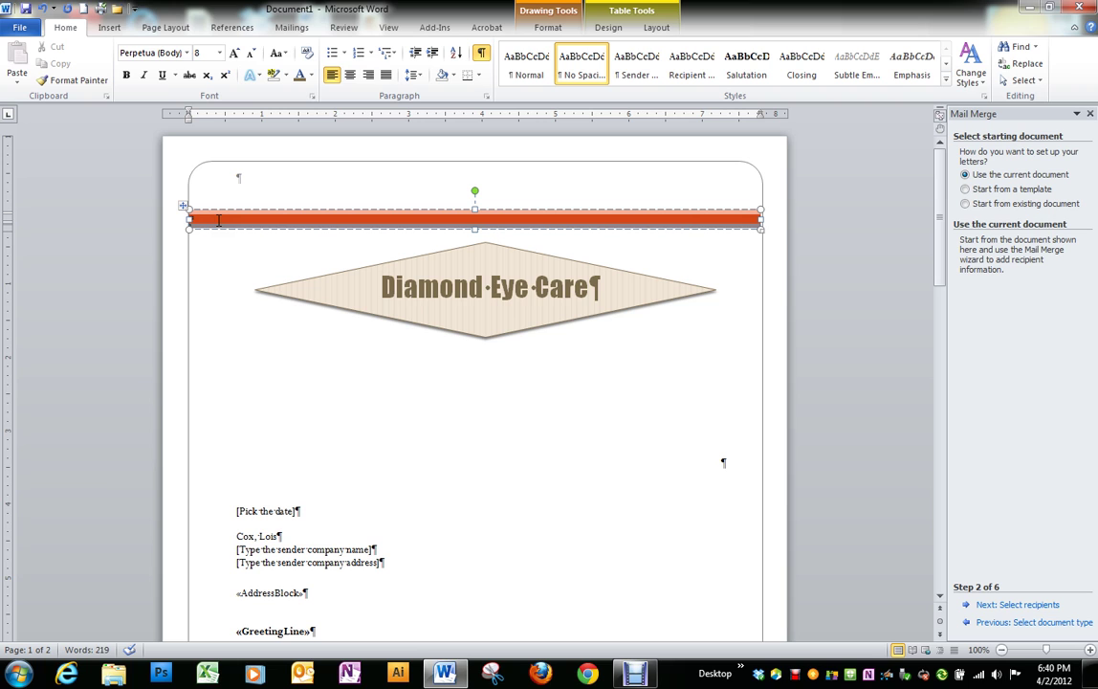
{"action": "left_click", "coordinate": [550, 26]}
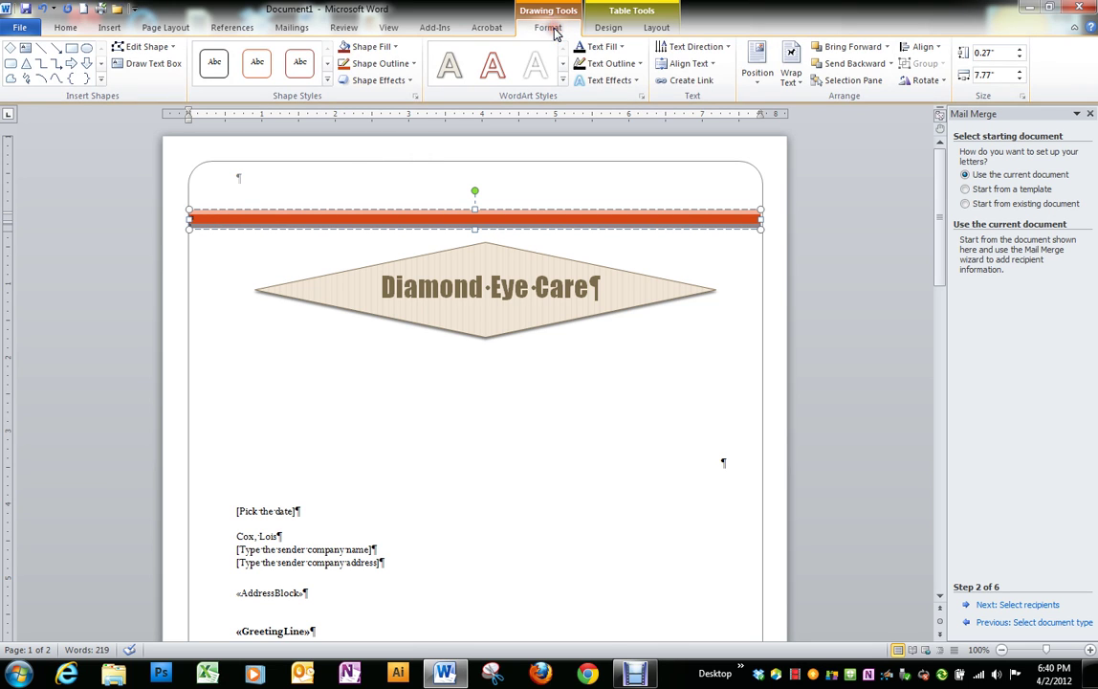
{"action": "left_click", "coordinate": [386, 46]}
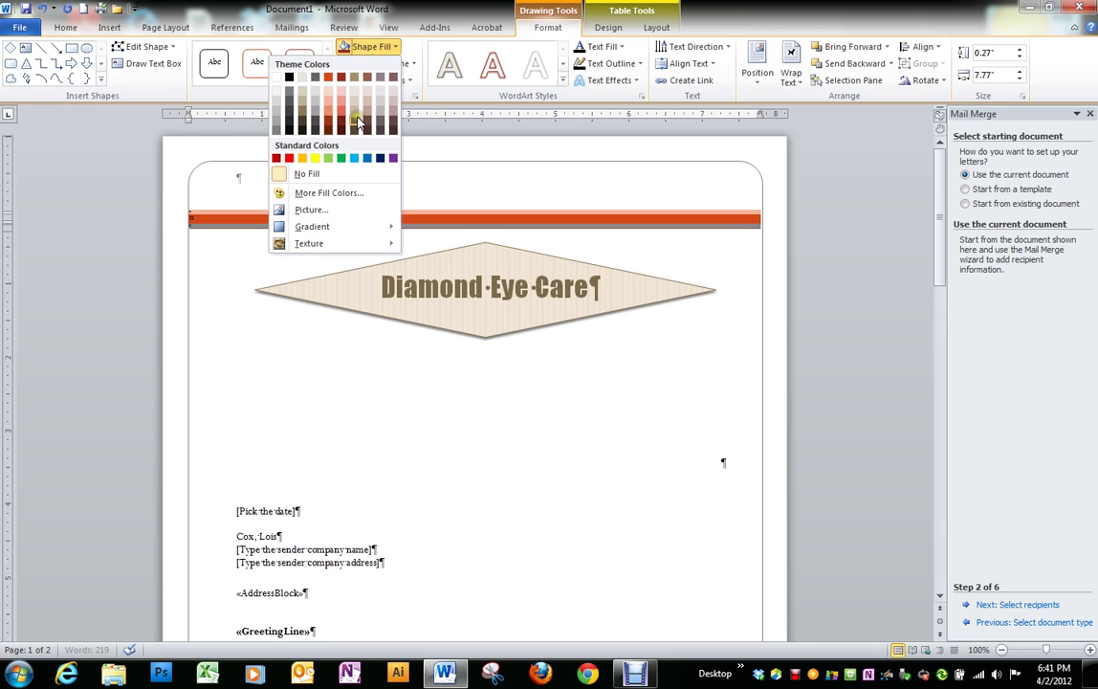
{"action": "key", "text": "Escape"}
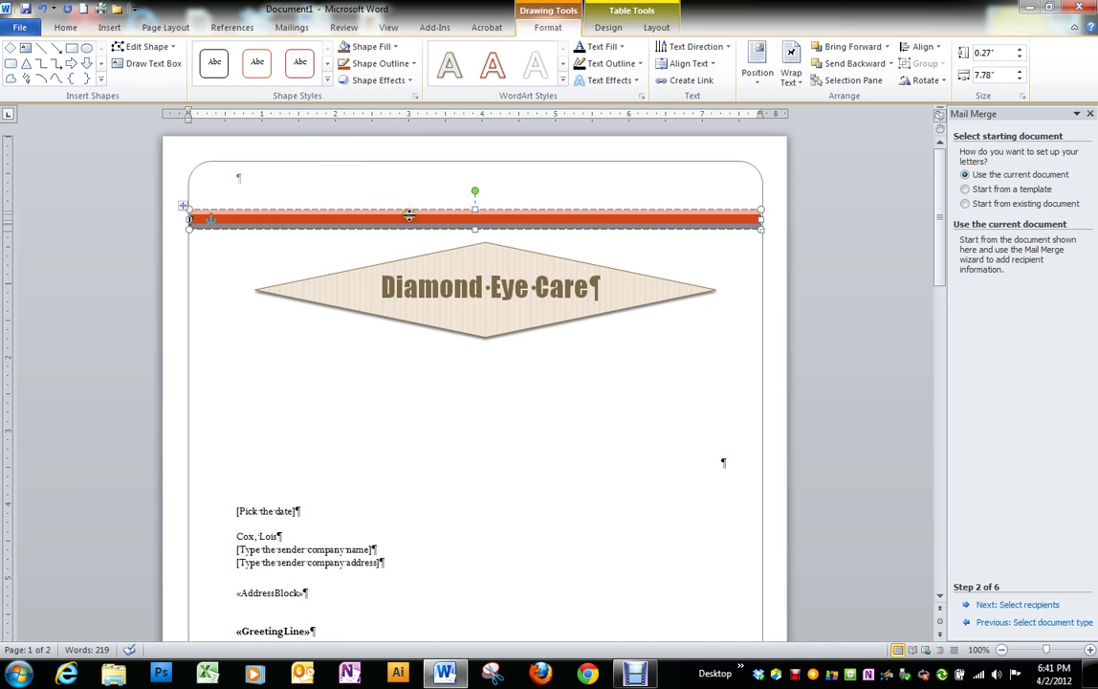
{"action": "right_click", "coordinate": [274, 217]}
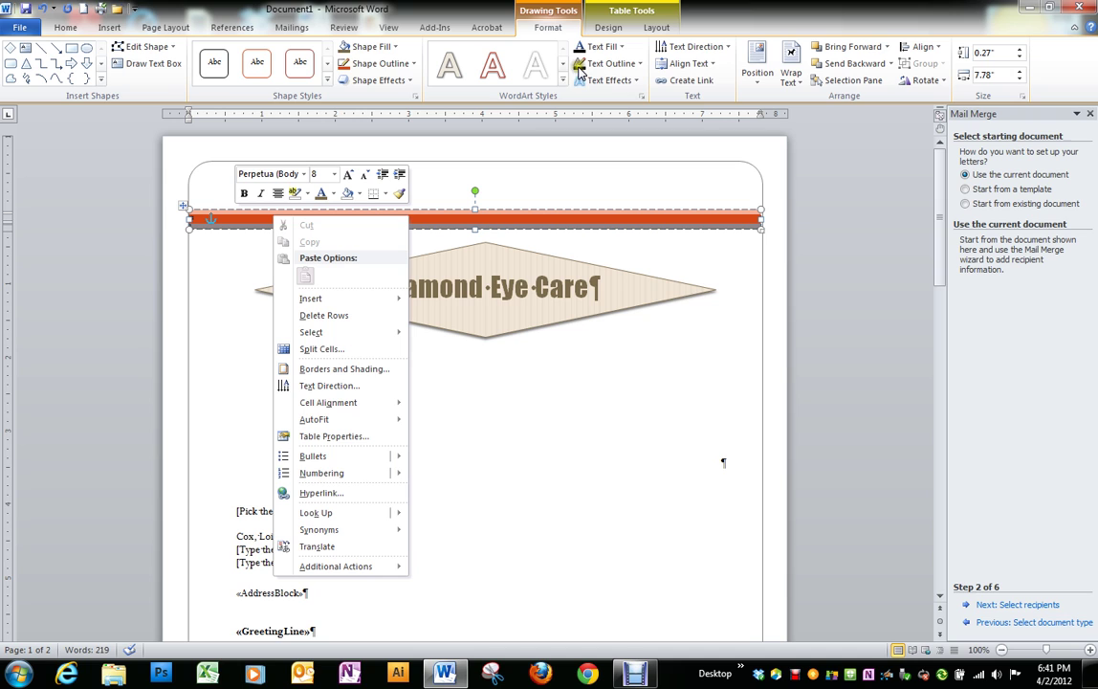
{"action": "left_click", "coordinate": [413, 63]}
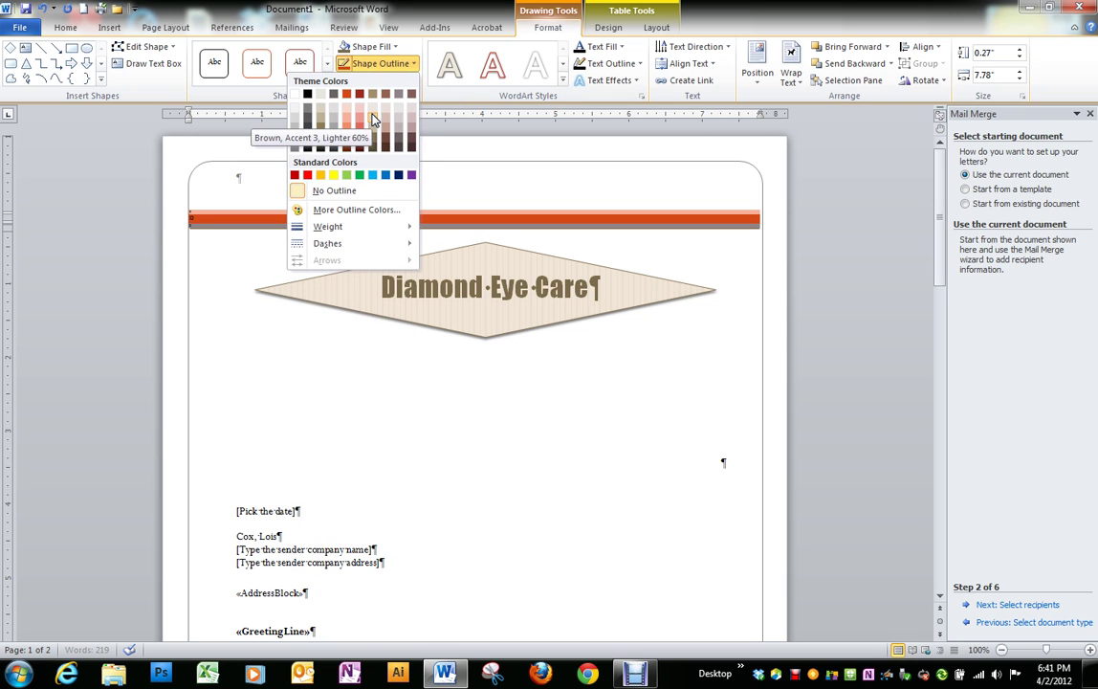
{"action": "left_click", "coordinate": [304, 136]}
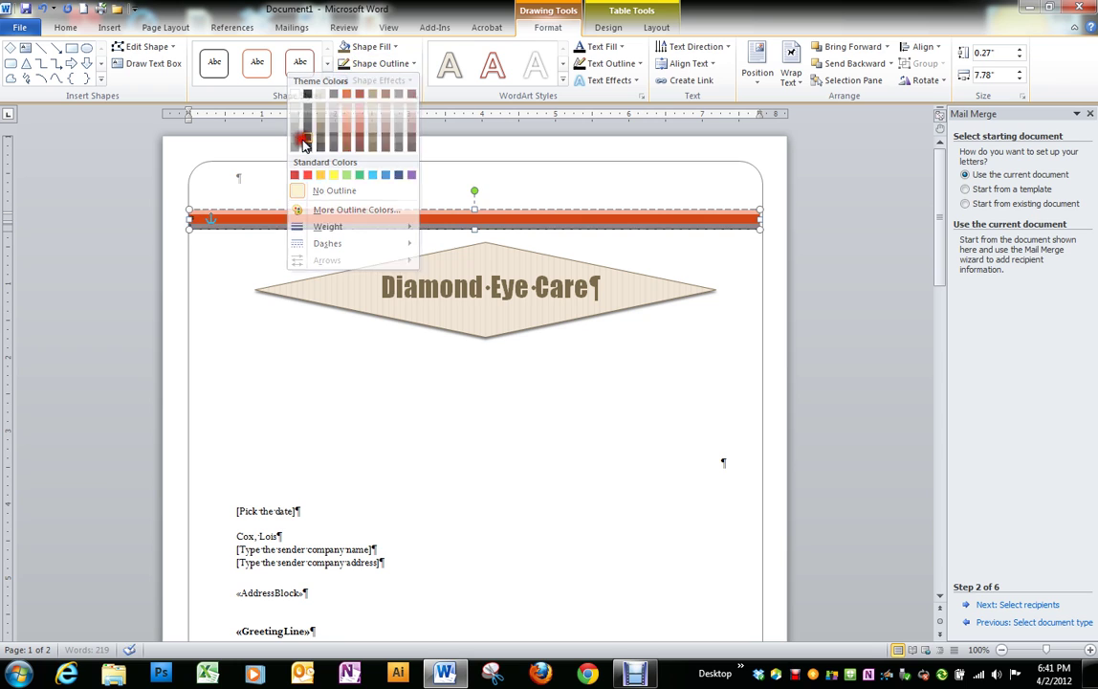
{"action": "right_click", "coordinate": [486, 212]}
{"action": "mouse_move", "coordinate": [386, 295]}
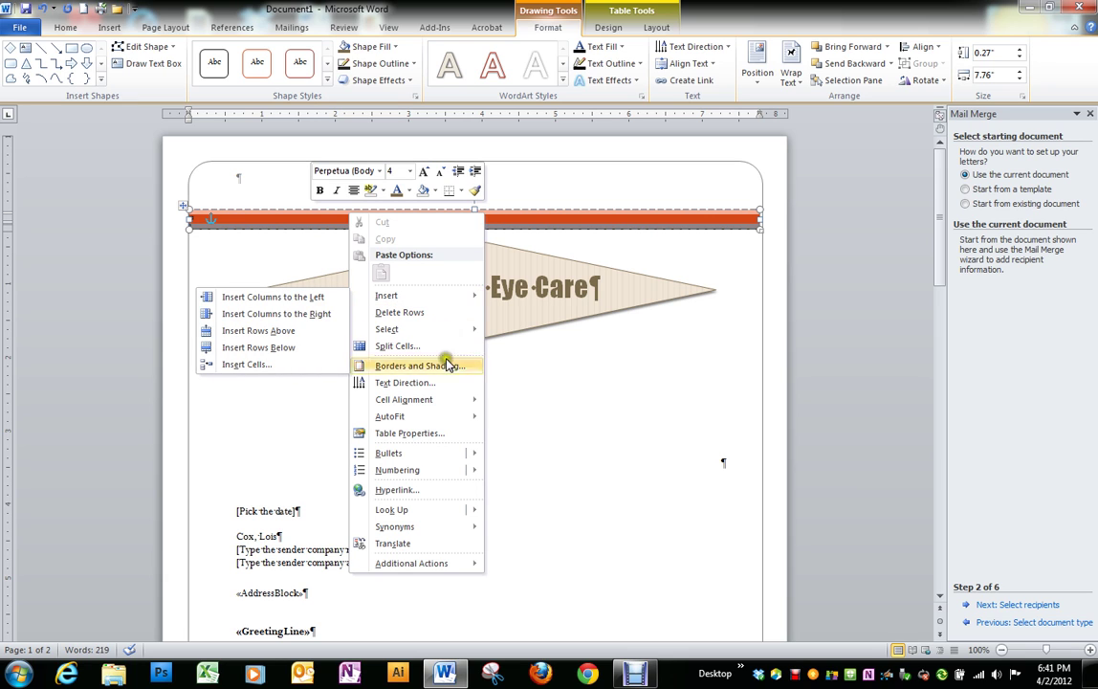
{"action": "mouse_move", "coordinate": [390, 416]}
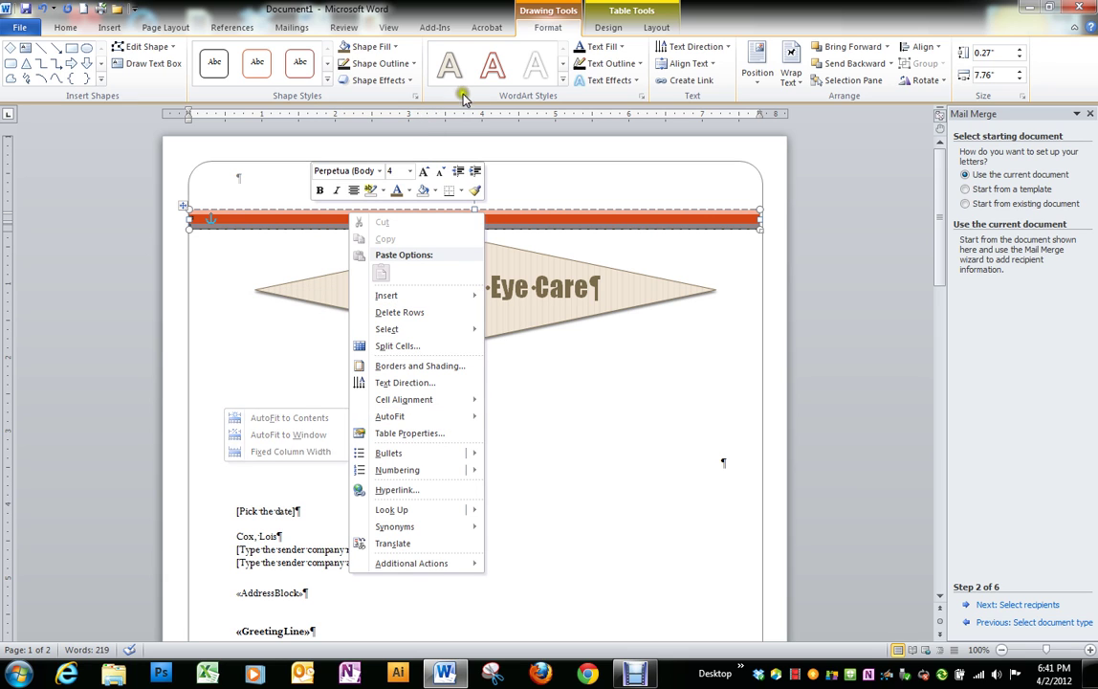
{"action": "left_click", "coordinate": [404, 65]}
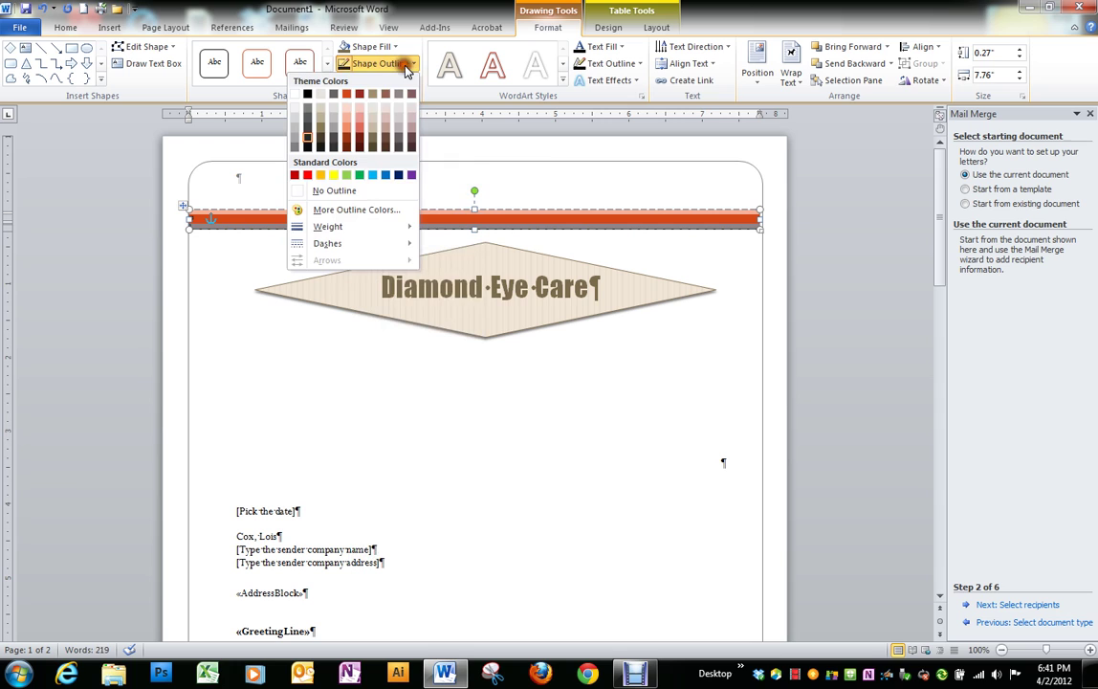
{"action": "left_click", "coordinate": [358, 130]}
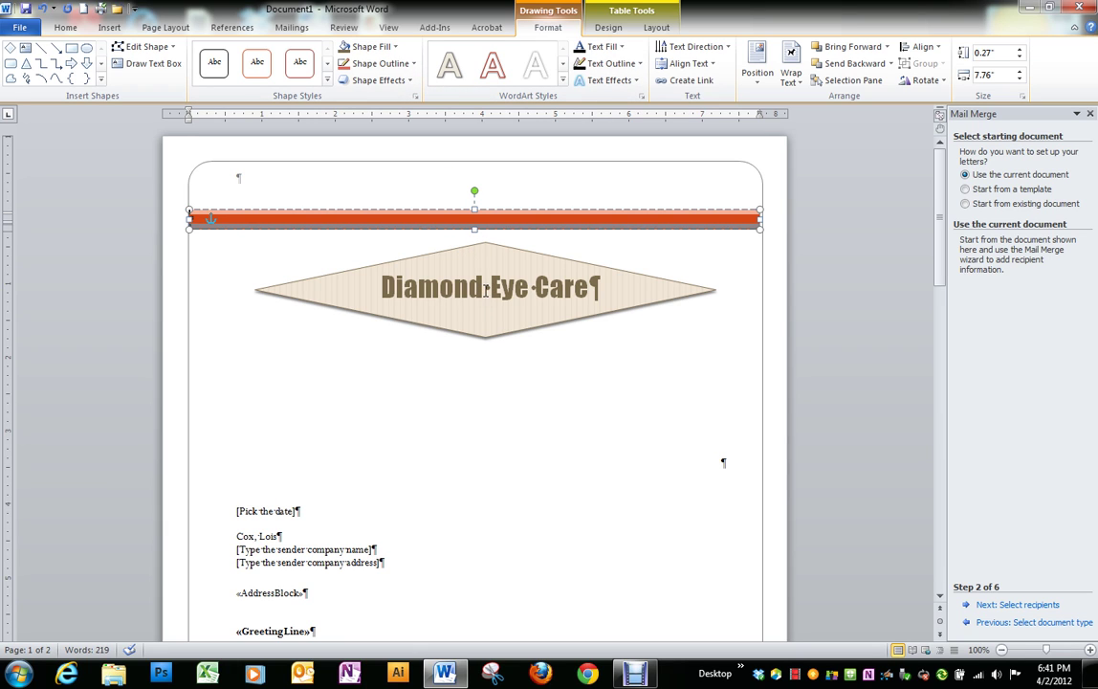
- Shorten the drawing canvas to about 2 inches tall around the diamond
{"action": "left_click", "coordinate": [480, 382]}
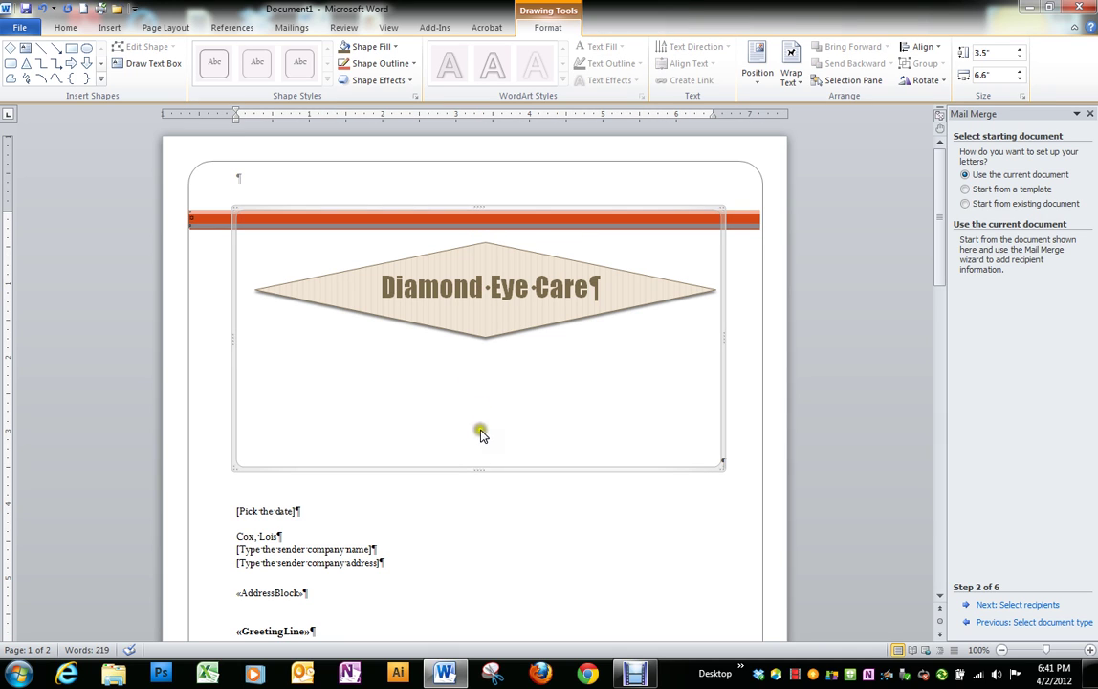
{"action": "left_click", "coordinate": [478, 468]}
{"action": "left_click_drag", "start_coordinate": [477, 468], "coordinate": [479, 357]}
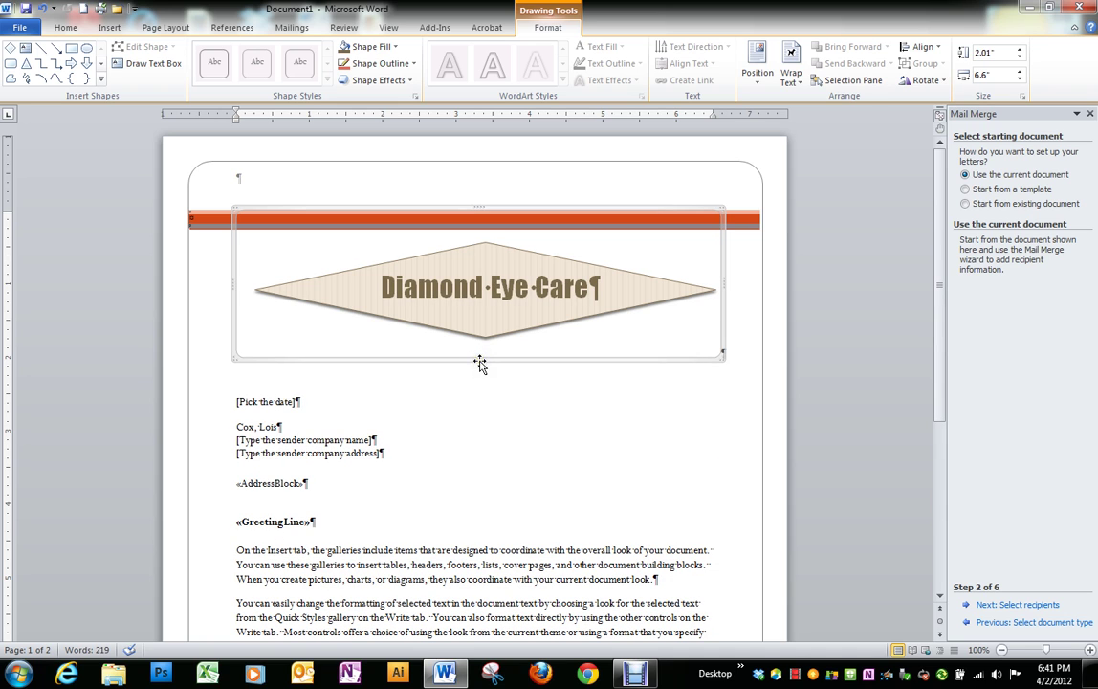
{"action": "left_click_drag", "start_coordinate": [479, 358], "coordinate": [479, 354]}
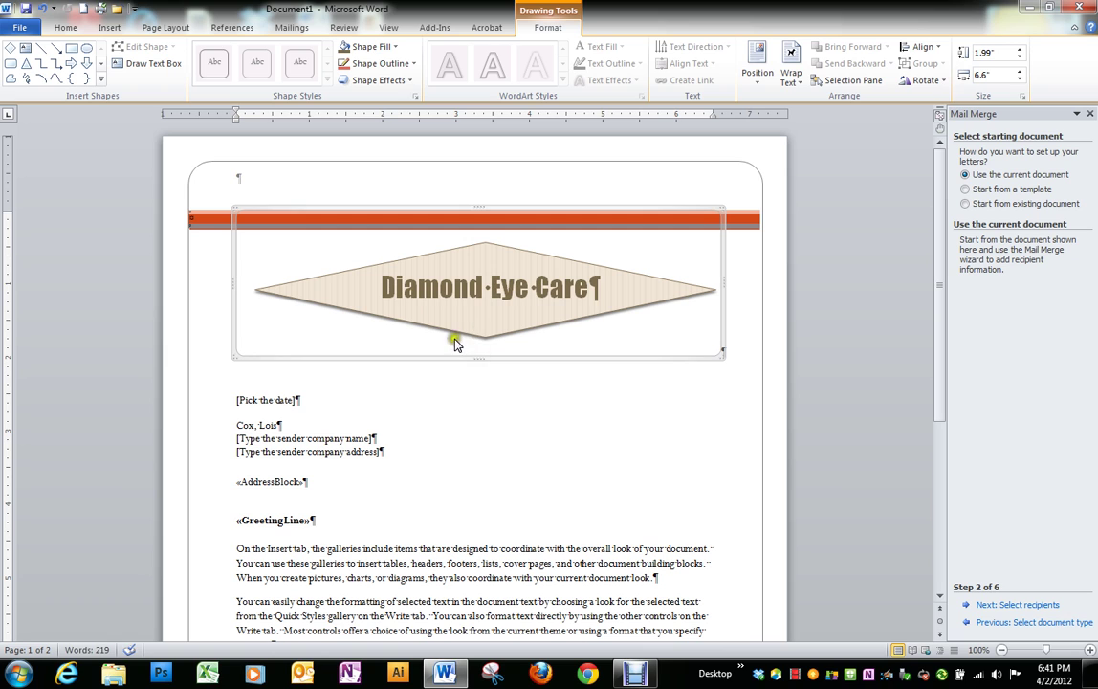
{"action": "left_click", "coordinate": [559, 602]}
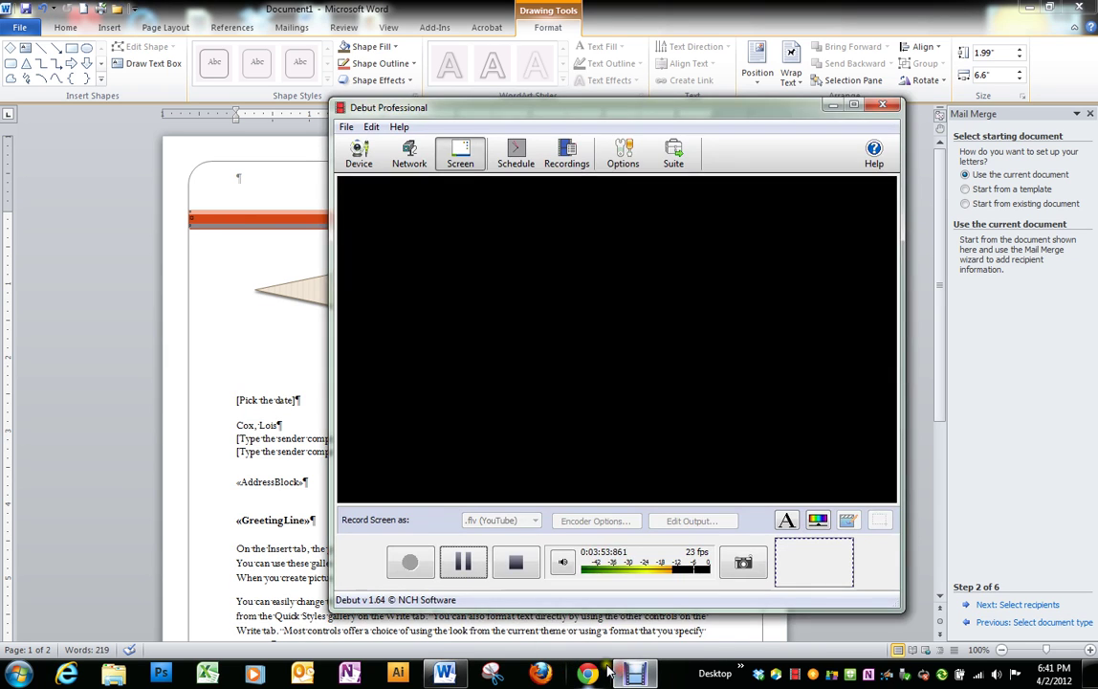